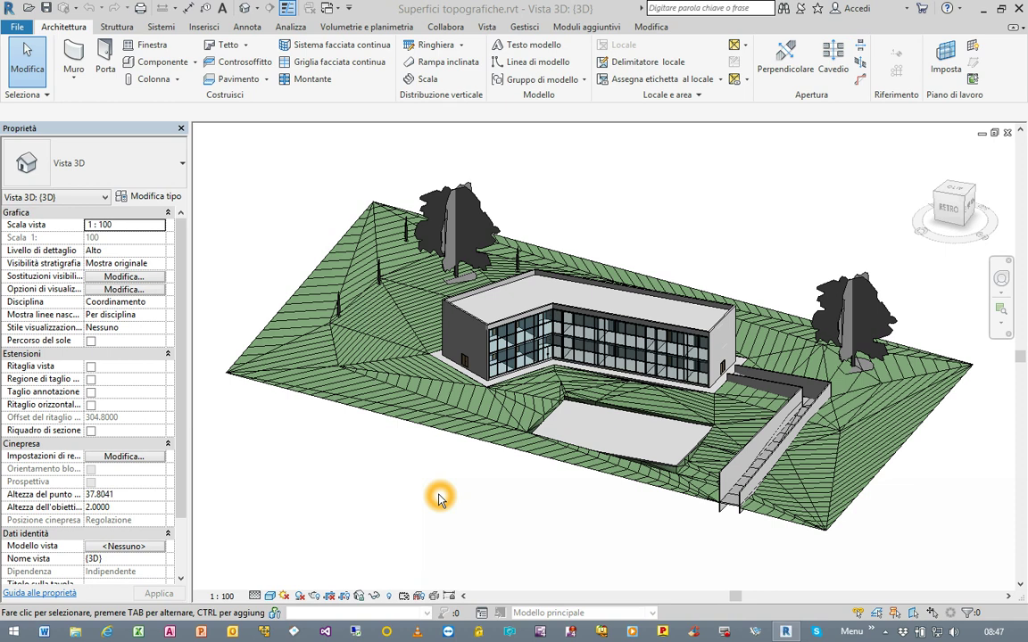
# Select the pad and the topography (net cut/fill -56.491 m³), then load the ArchVISION RP add-in
pyautogui.click(576, 422)
pyautogui.click(291, 383)
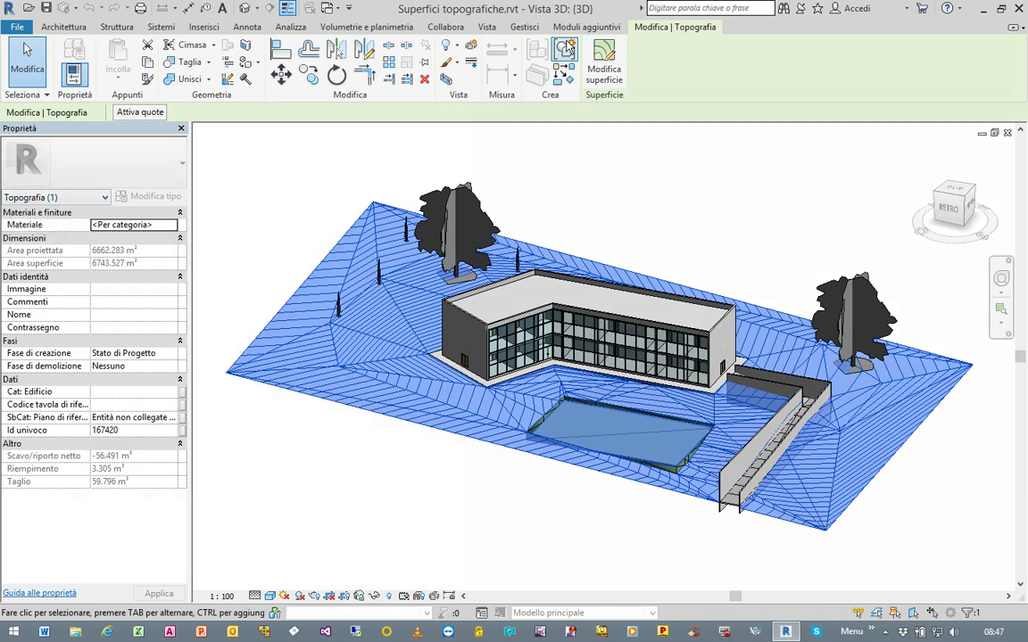
pyautogui.scroll(1, 517, 29)
pyautogui.click(126, 78)
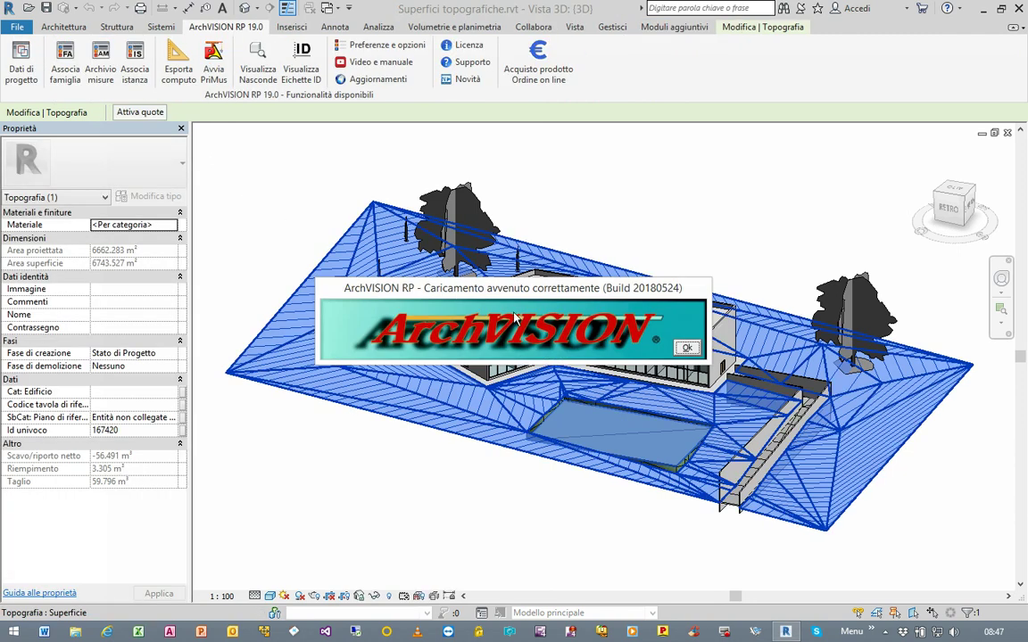
# Dismiss the ArchVISION load message, select the 540 m² parking pad and launch ACCA PriMus from ArchVISION RP 19.0
pyautogui.click(649, 291)
pyautogui.click(684, 347)
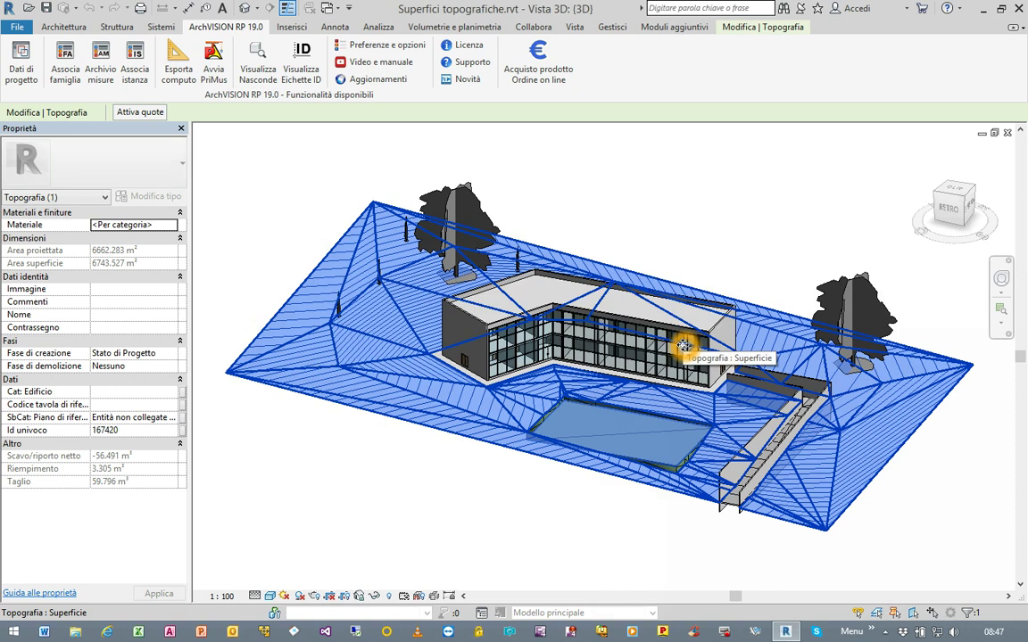
pyautogui.click(590, 417)
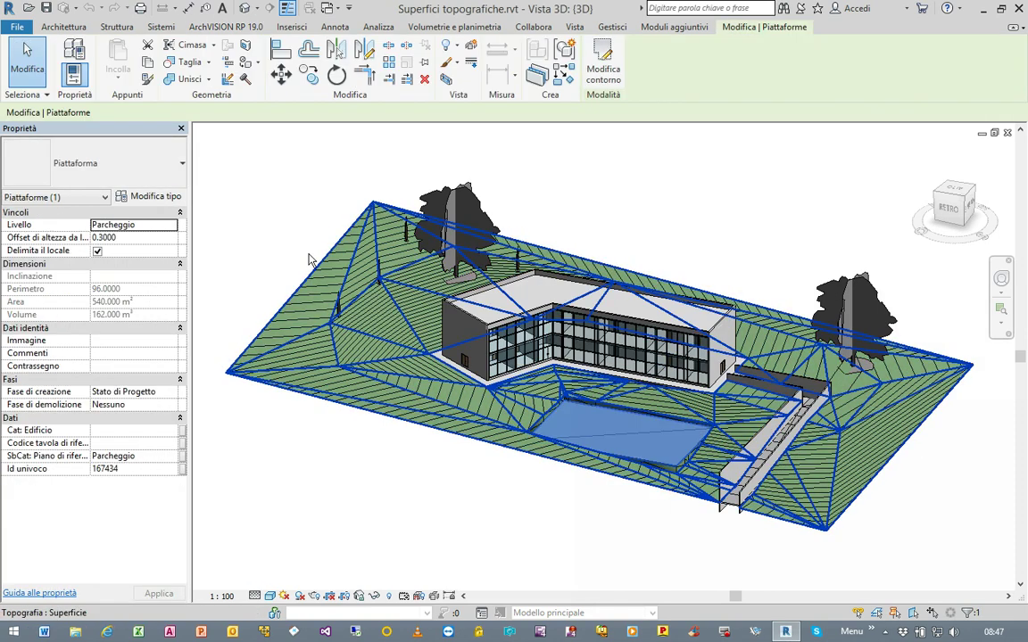
pyautogui.click(229, 32)
pyautogui.click(213, 59)
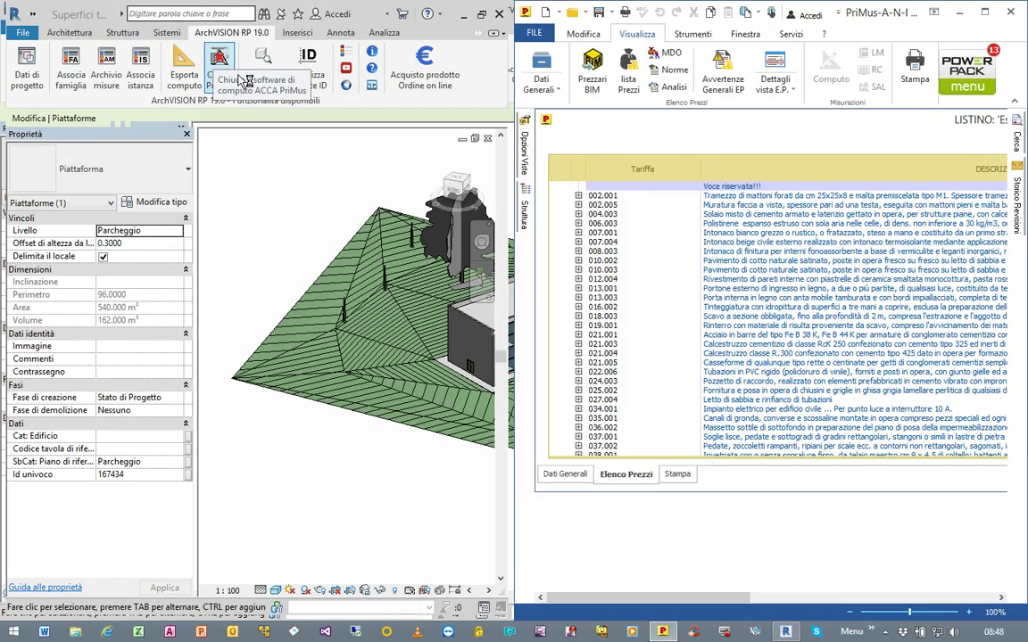
# Show the PriMus price list with units and prices, then open the measurement form for pad 167434
pyautogui.click(632, 89)
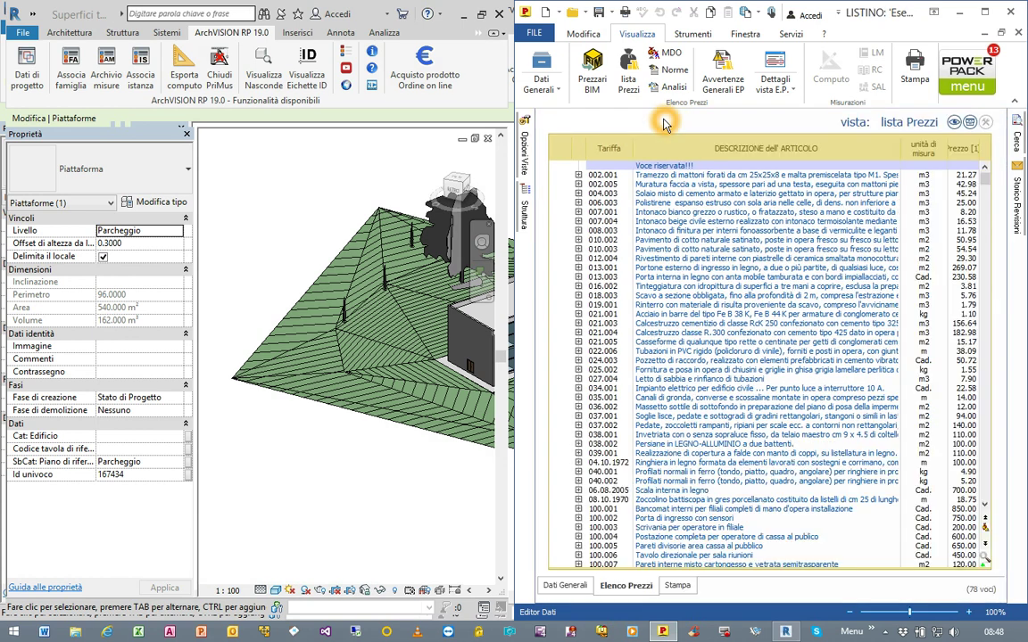
pyautogui.moveTo(300, 424)
pyautogui.keyDown('shift'); pyautogui.mouseDown(button='middle')
pyautogui.moveTo(228, 369)
pyautogui.moveTo(285, 420)
pyautogui.mouseUp(button='middle'); pyautogui.keyUp('shift')
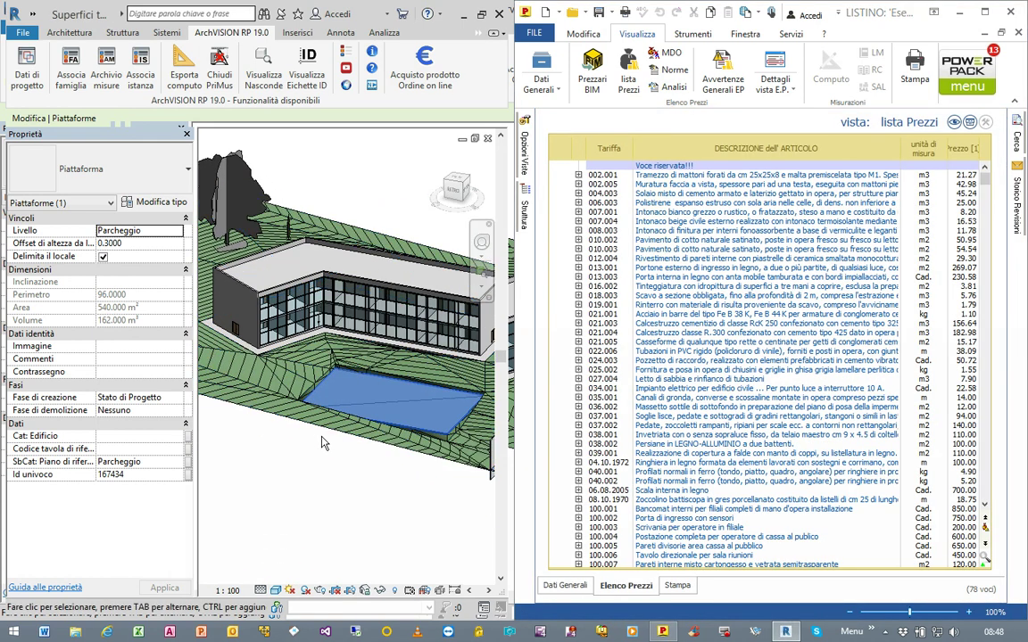
pyautogui.click(354, 399)
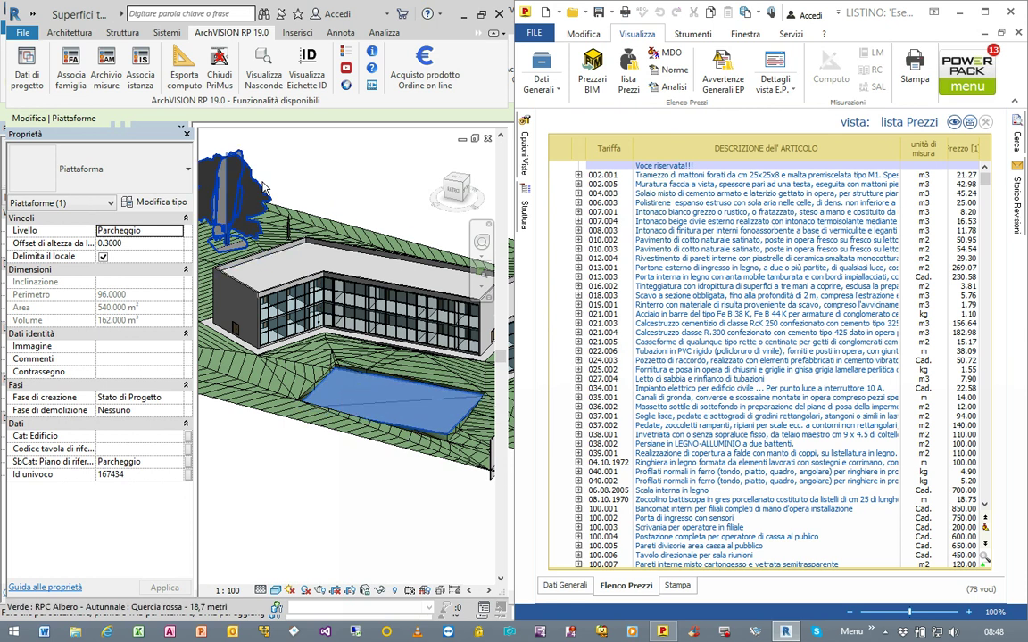
pyautogui.click(141, 77)
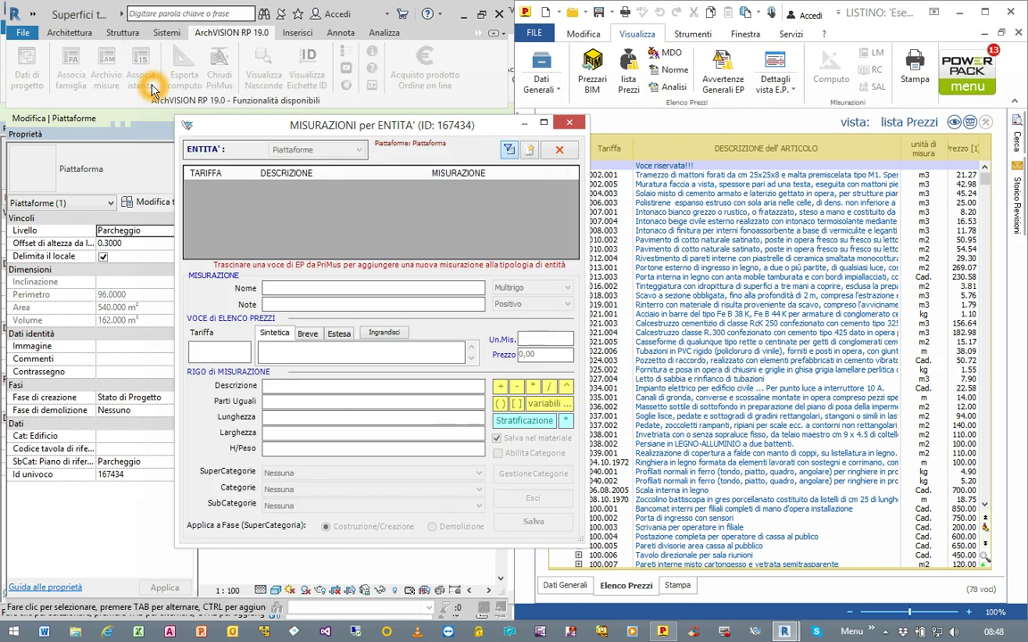
# Assign price item 036.002 thin screed to the pad, describing it as family name - $IdEn$
pyautogui.moveTo(390, 131); pyautogui.dragTo(296, 145)
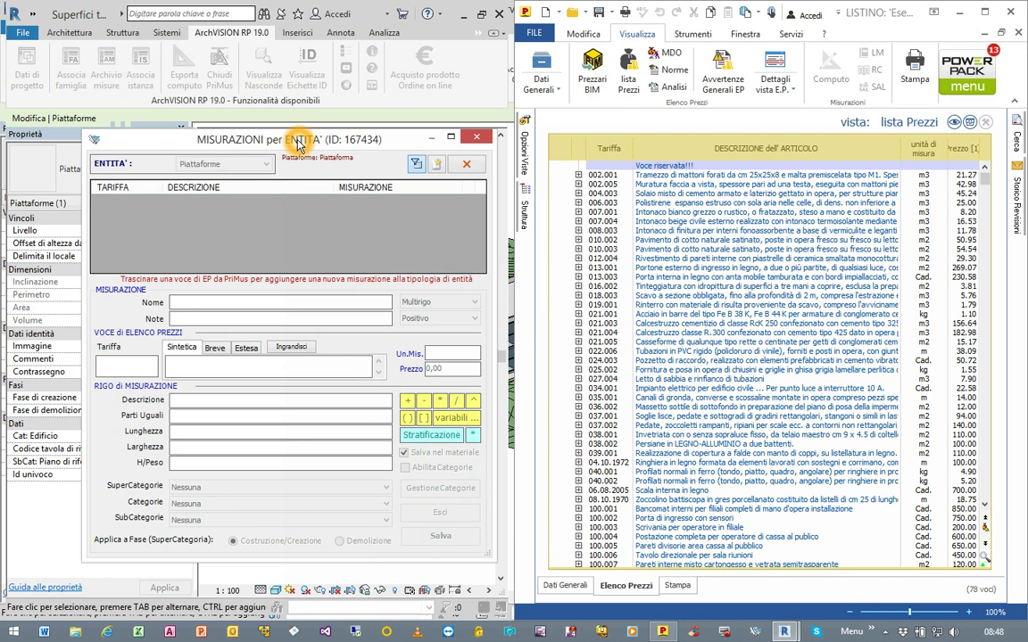
pyautogui.moveTo(627, 408); pyautogui.dragTo(426, 234)
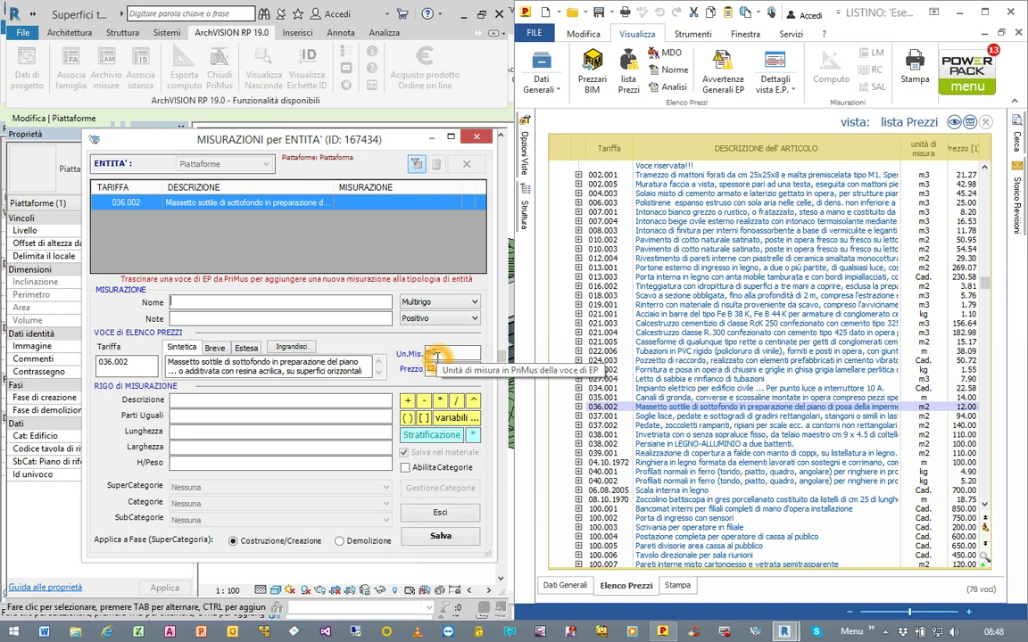
pyautogui.rightClick(191, 400)
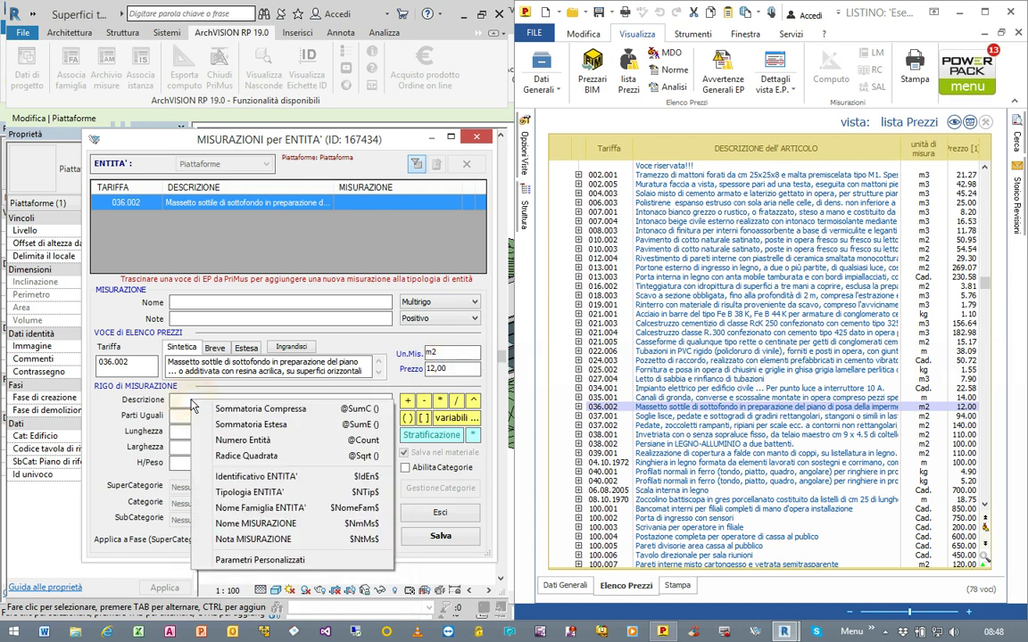
pyautogui.click(254, 509)
pyautogui.click(234, 401)
pyautogui.write('- $IdEn$')
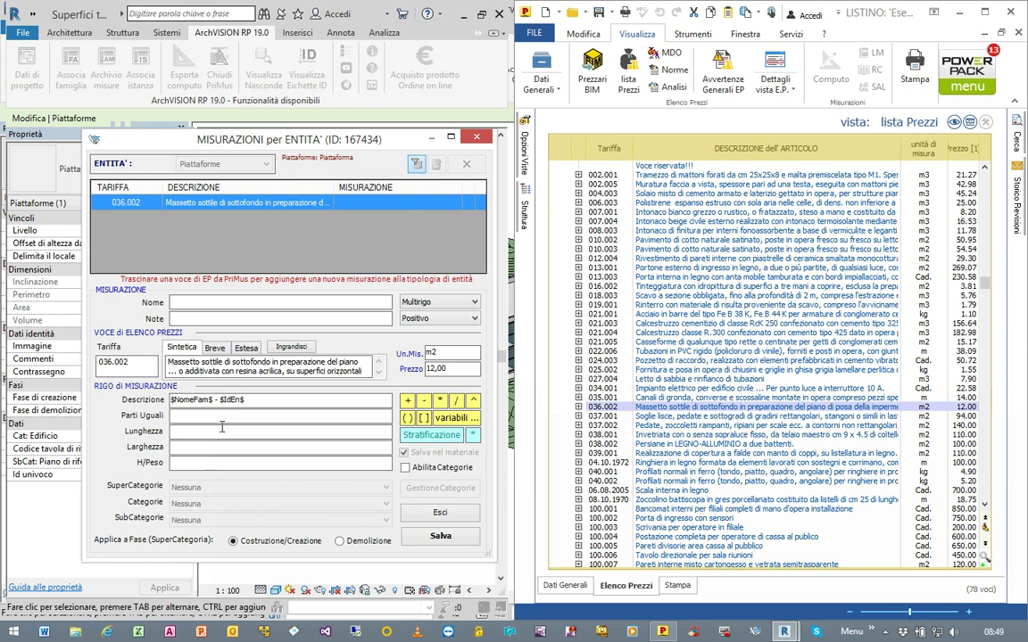
# Take the equal-parts quantity from the pad's Area parameter, save the measurement and open Esporta computo
pyautogui.rightClick(184, 419)
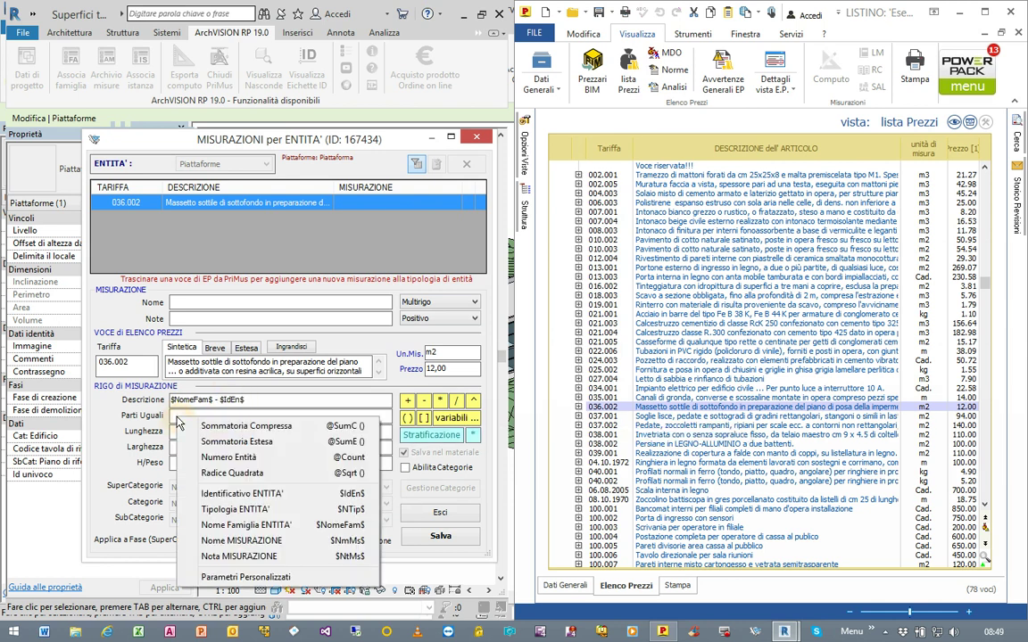
pyautogui.click(239, 577)
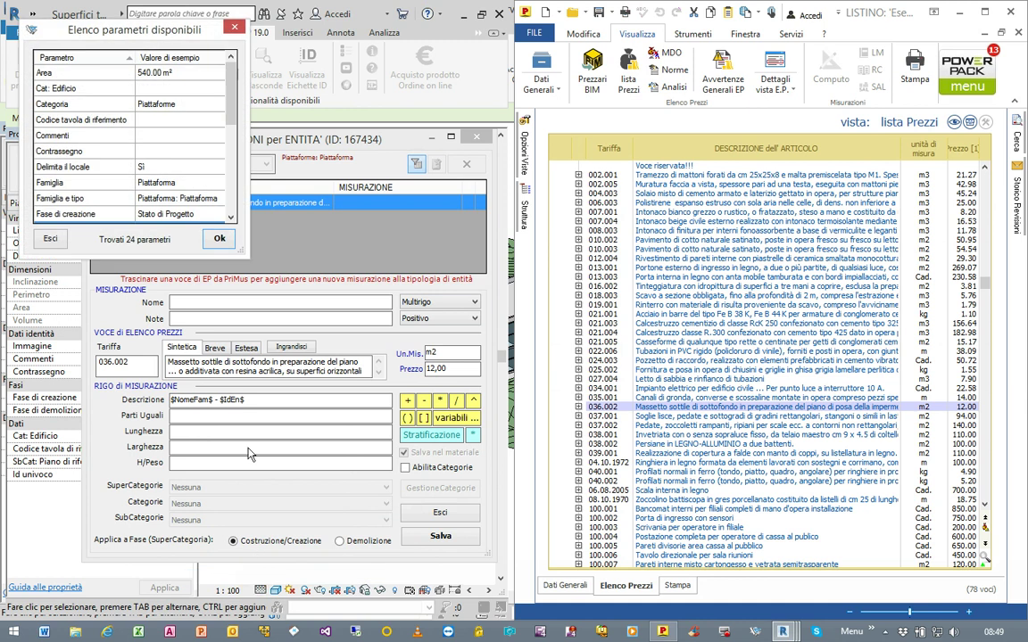
pyautogui.moveTo(241, 252); pyautogui.dragTo(303, 356)
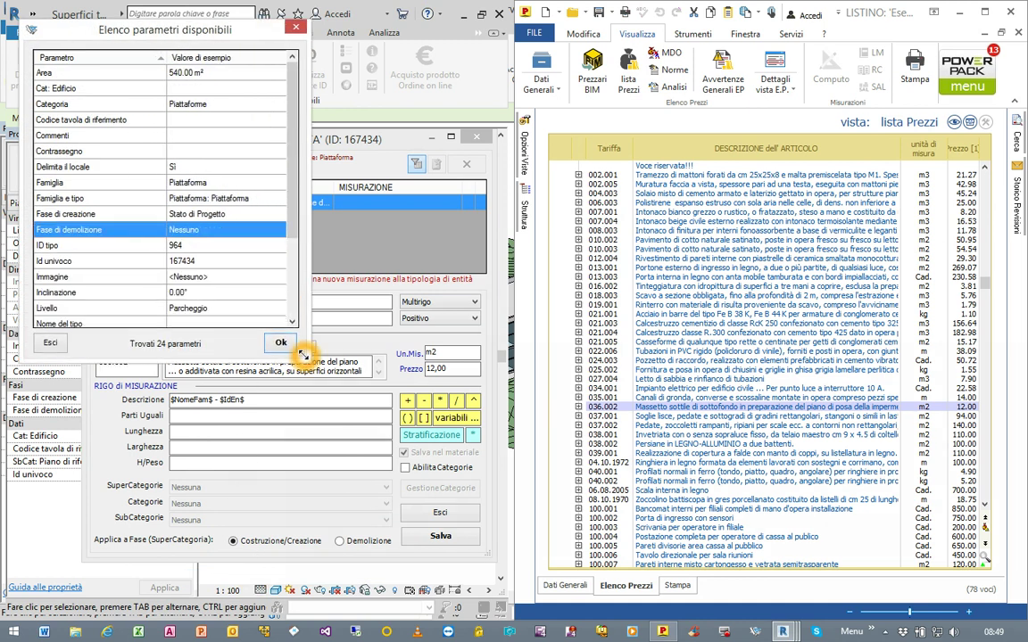
pyautogui.click(114, 75)
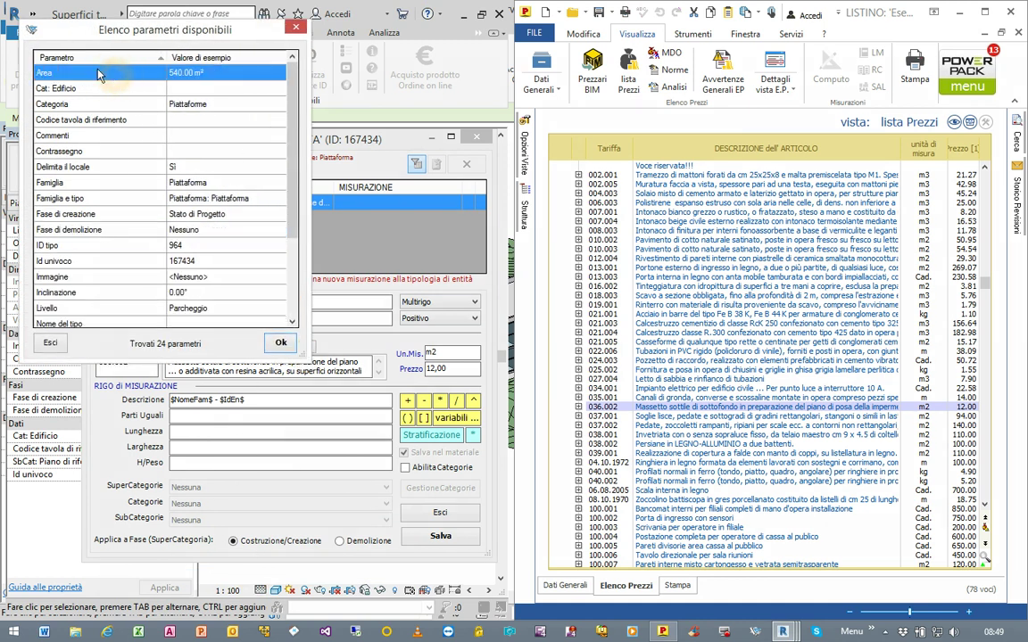
pyautogui.click(277, 342)
pyautogui.click(428, 539)
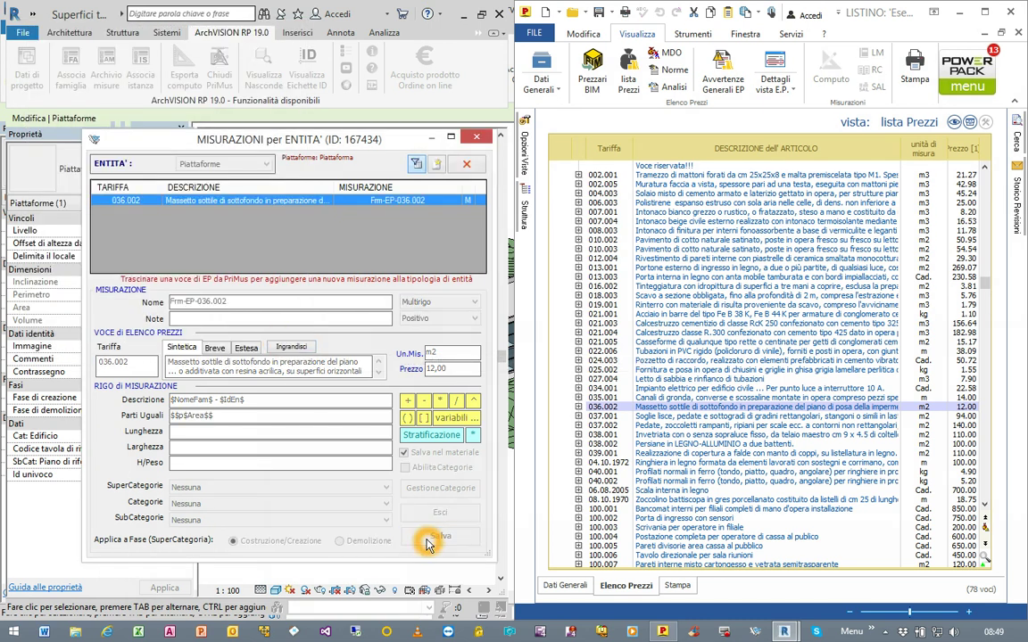
pyautogui.click(474, 139)
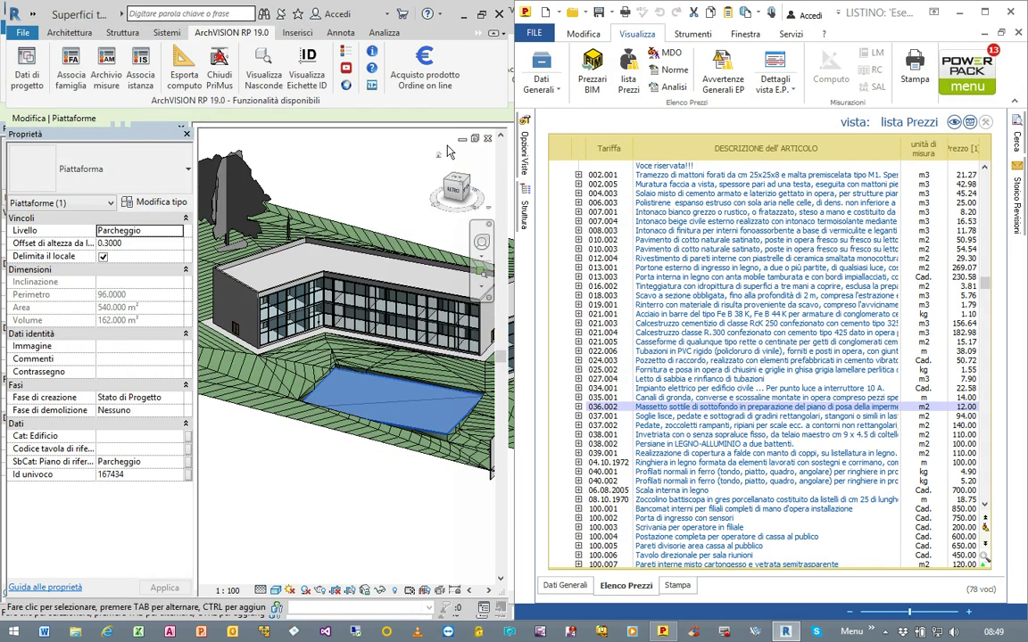
pyautogui.click(189, 71)
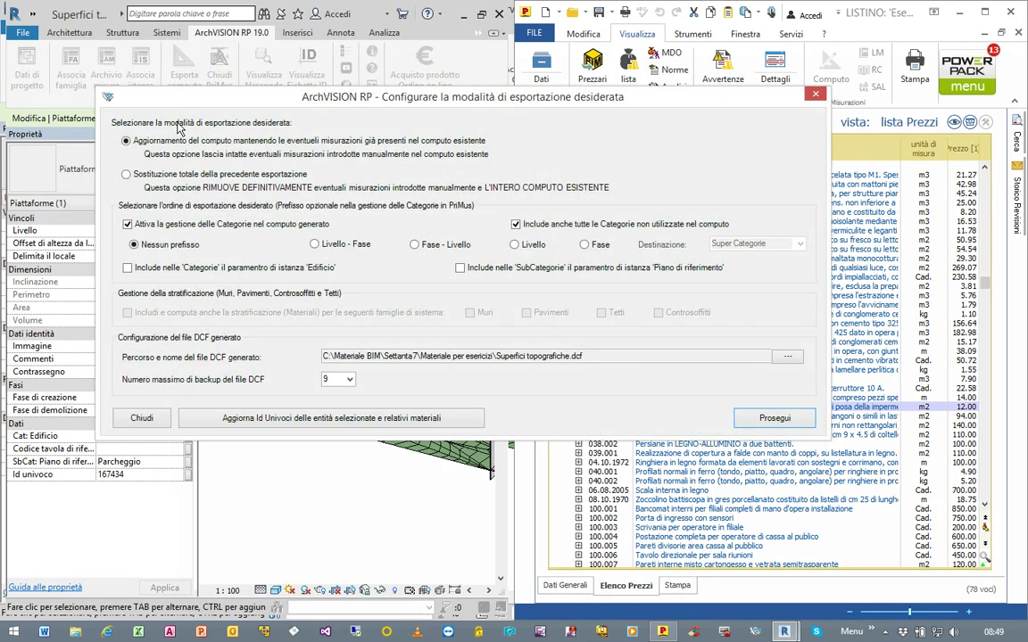
# Re-export with Sostituzione totale and categories off; PriMus shows 036.002, 540.00 m², totalling 6 480.00 euro
pyautogui.click(148, 177)
pyautogui.click(137, 227)
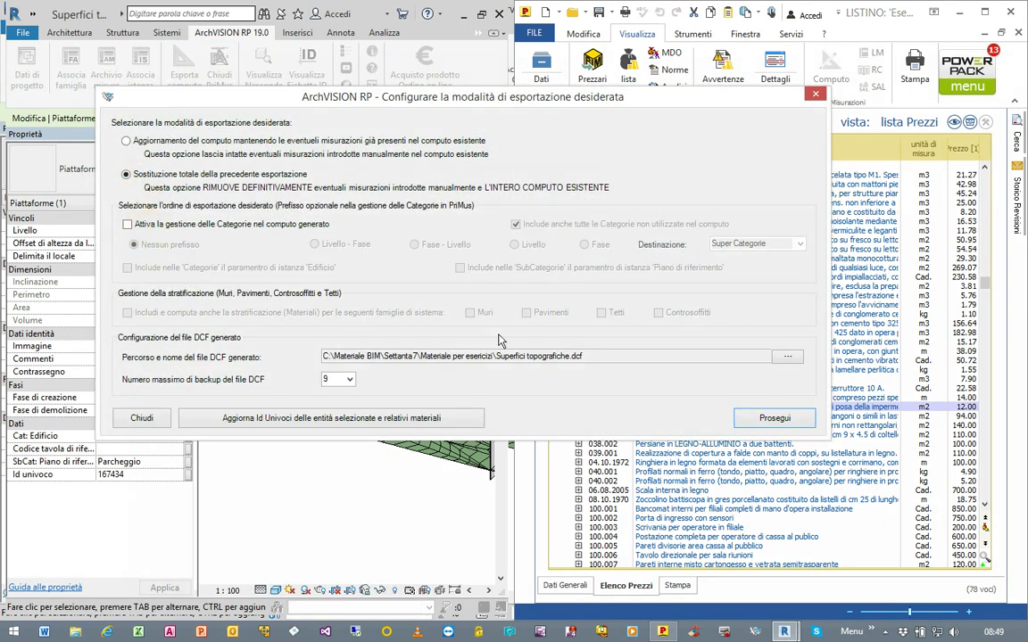
pyautogui.click(744, 419)
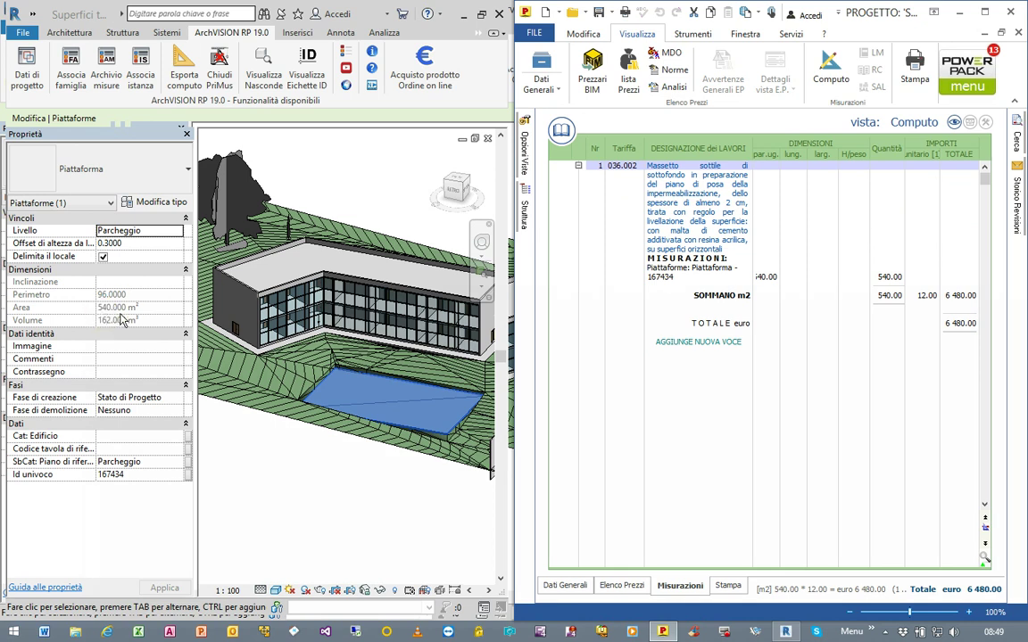
pyautogui.click(892, 280)
# Select the topography to read its net cut/fill of -87.426 m³ and show the ArchVISION RP tools
pyautogui.click(307, 390)
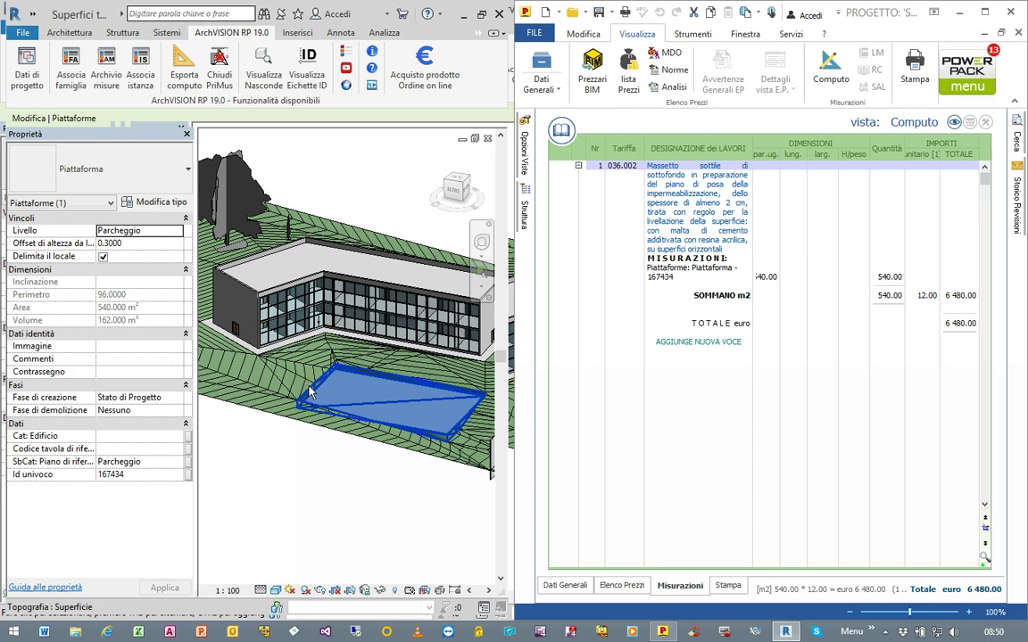
pyautogui.click(307, 390)
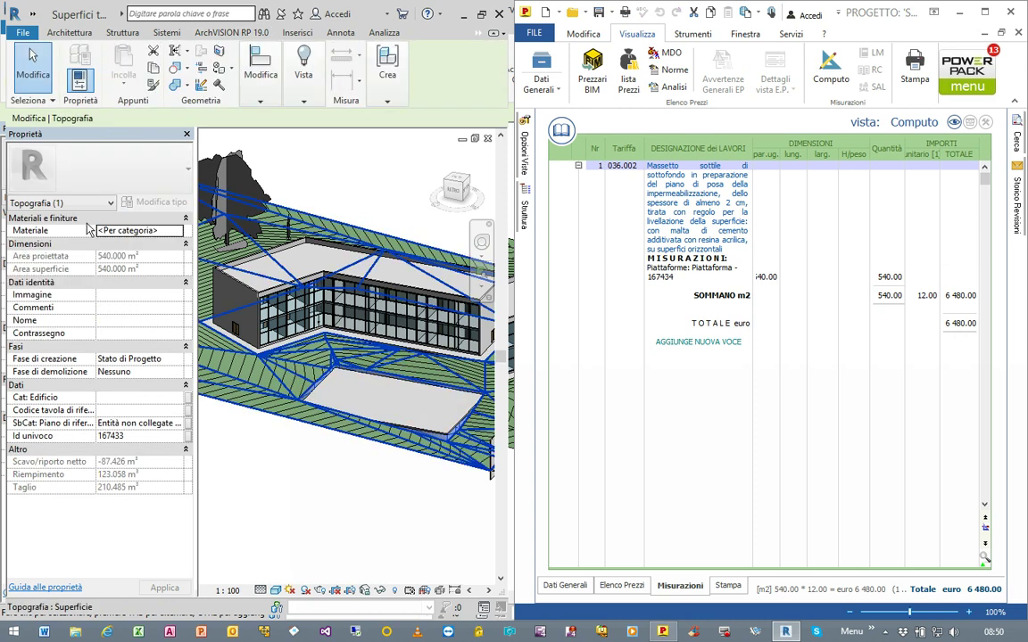
pyautogui.click(263, 479)
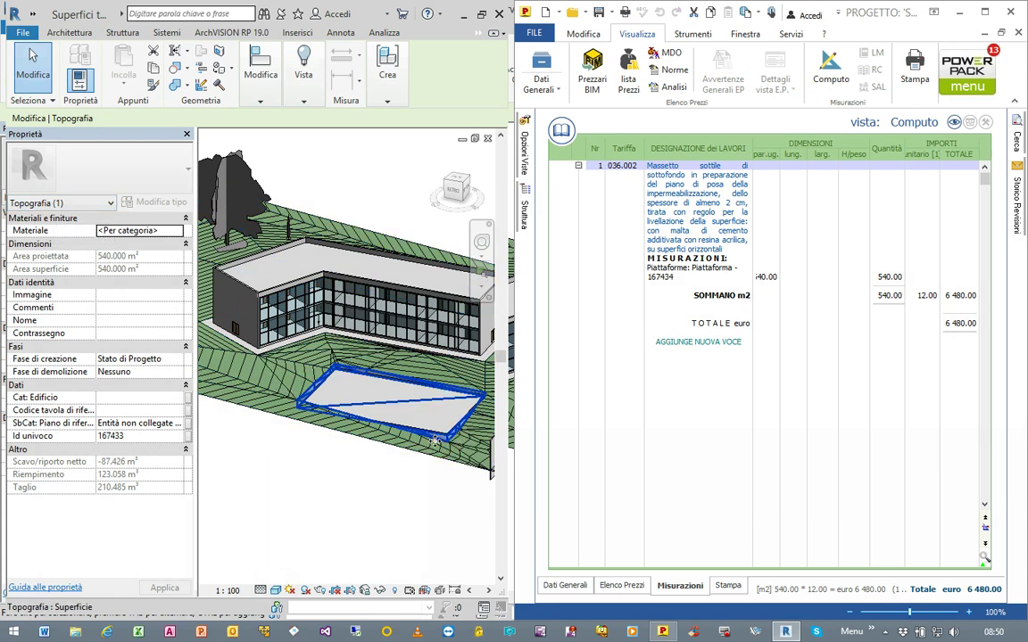
pyautogui.click(34, 469)
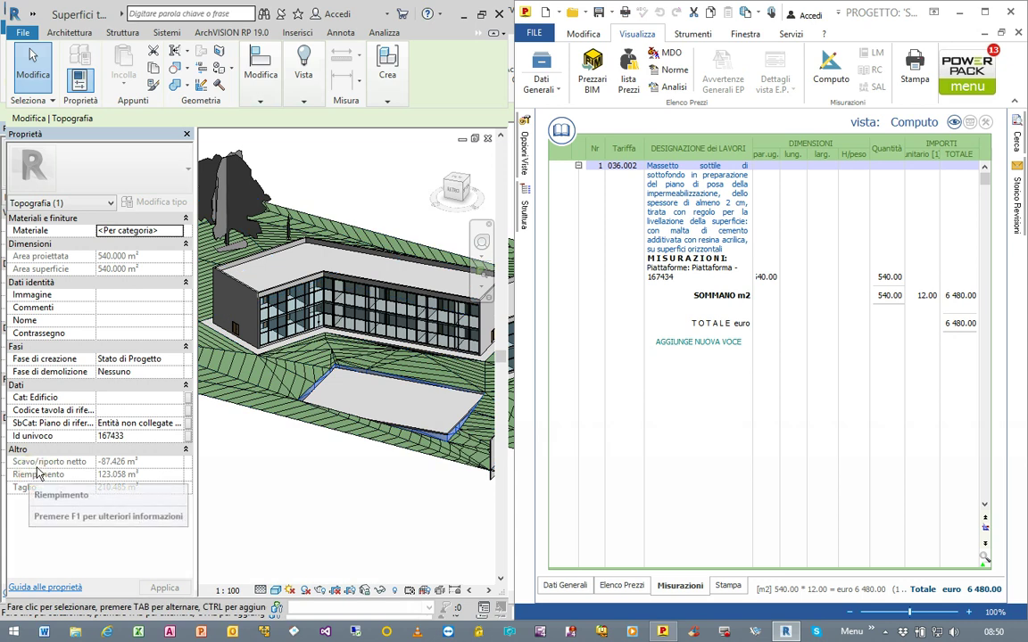
pyautogui.click(75, 466)
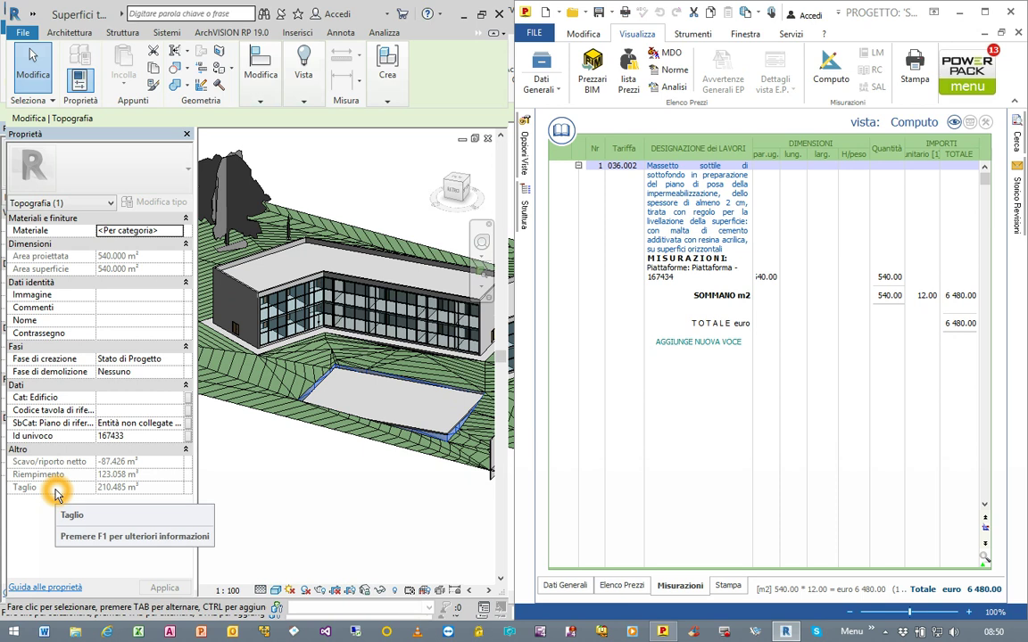
pyautogui.click(312, 405)
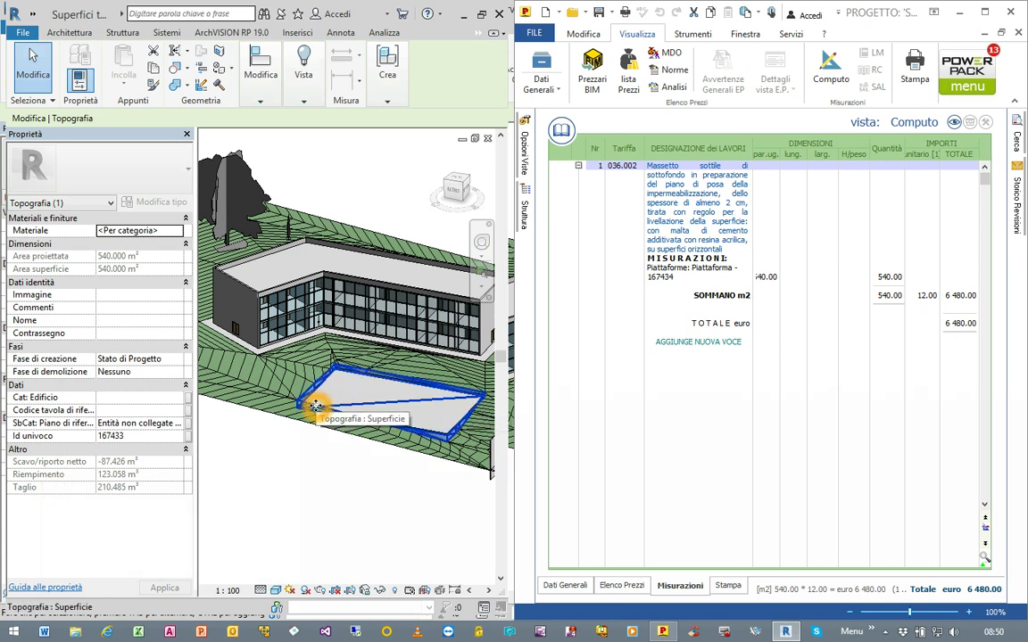
pyautogui.click(415, 439)
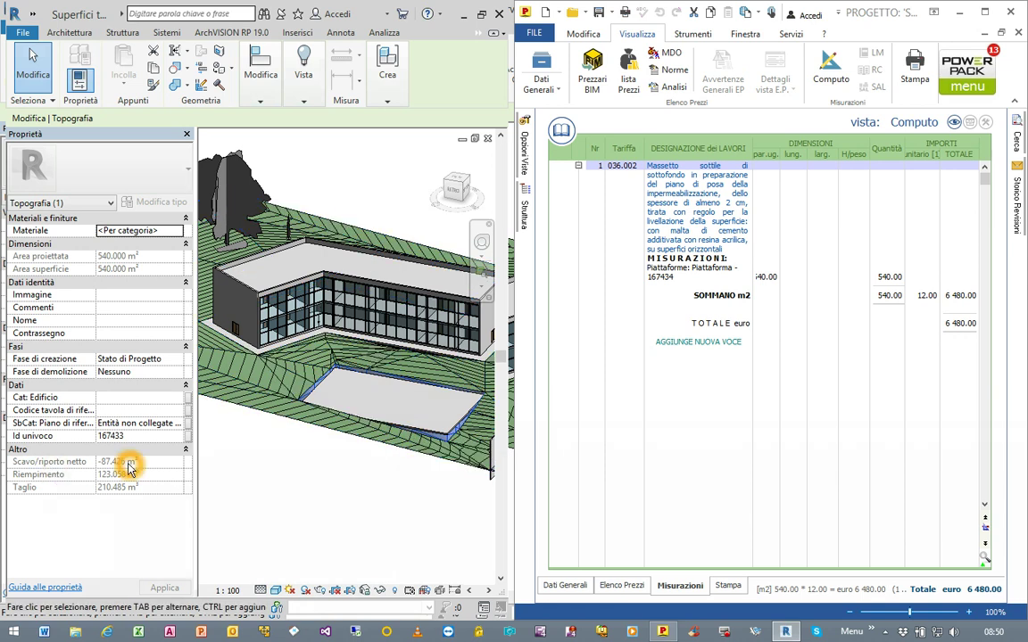
pyautogui.moveTo(260, 74)
pyautogui.click(243, 33)
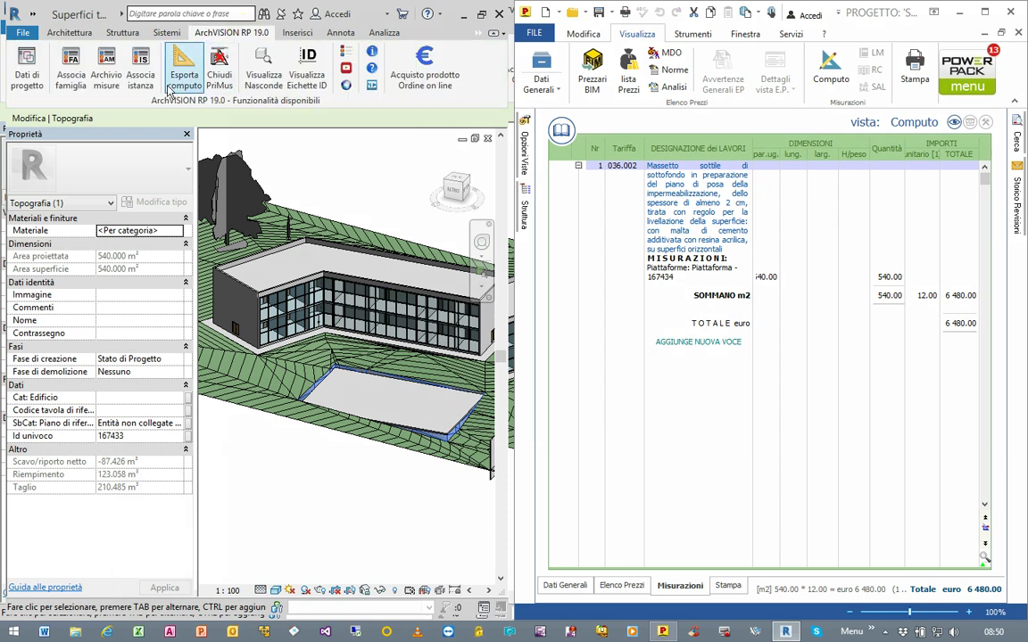
# Open the single-entity measurement form for topography 167433 beside the PriMus price list
pyautogui.click(74, 87)
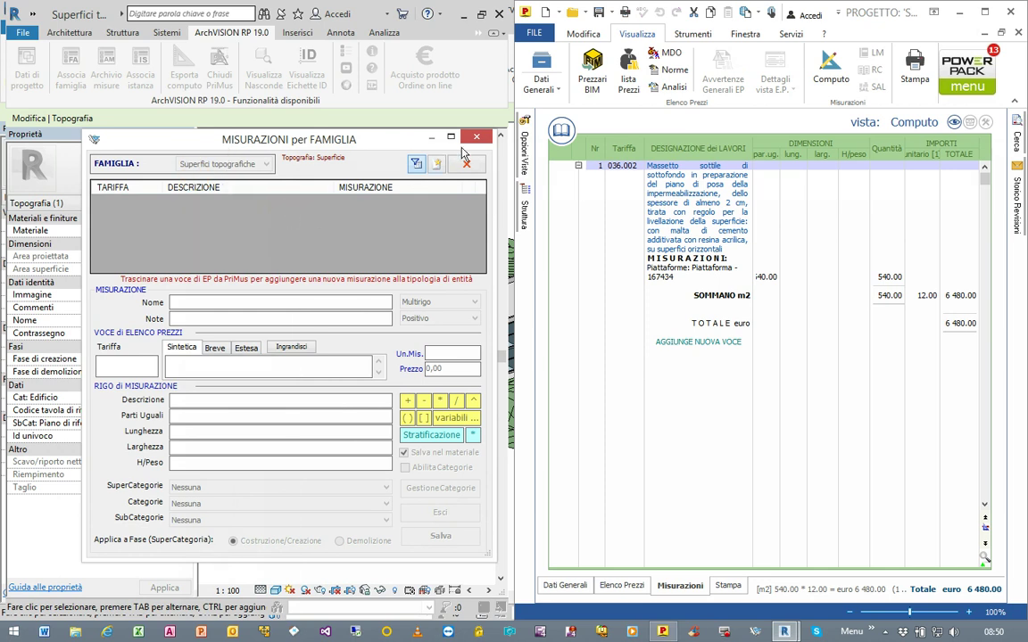
pyautogui.click(477, 140)
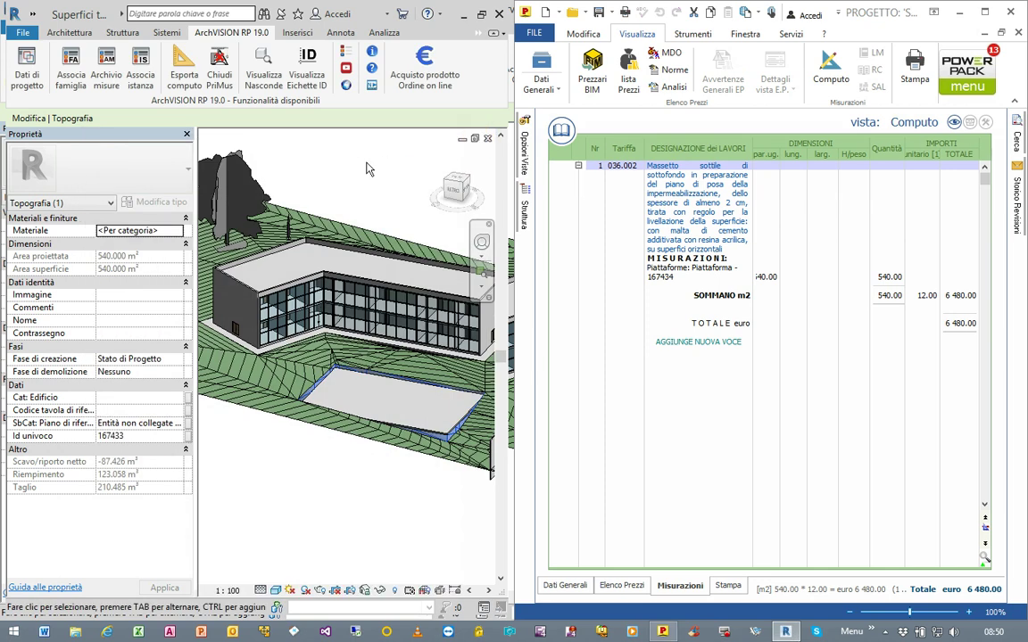
pyautogui.click(143, 80)
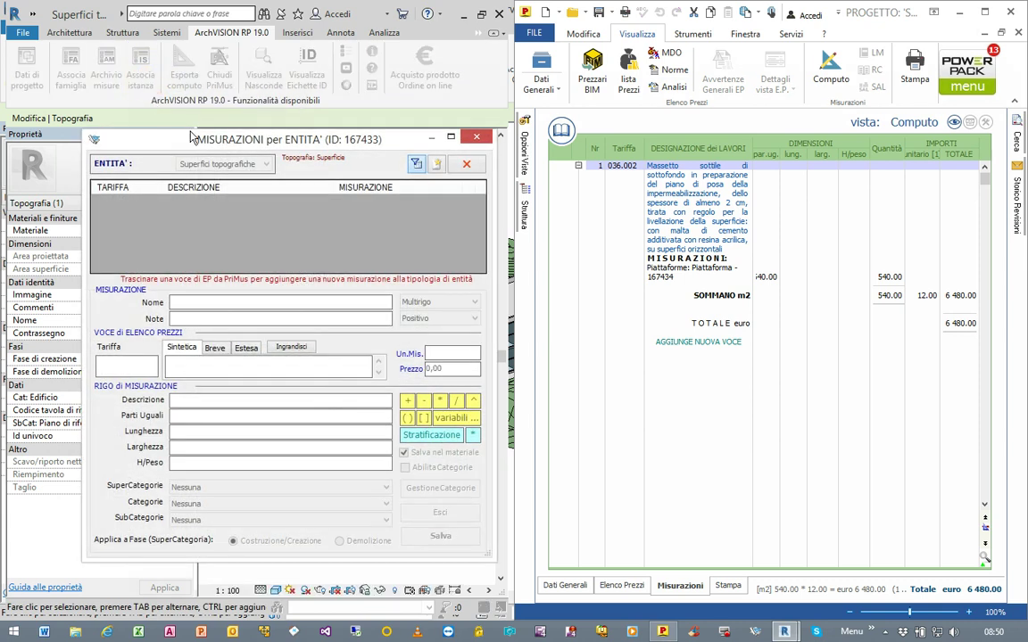
pyautogui.click(360, 146)
pyautogui.click(363, 147)
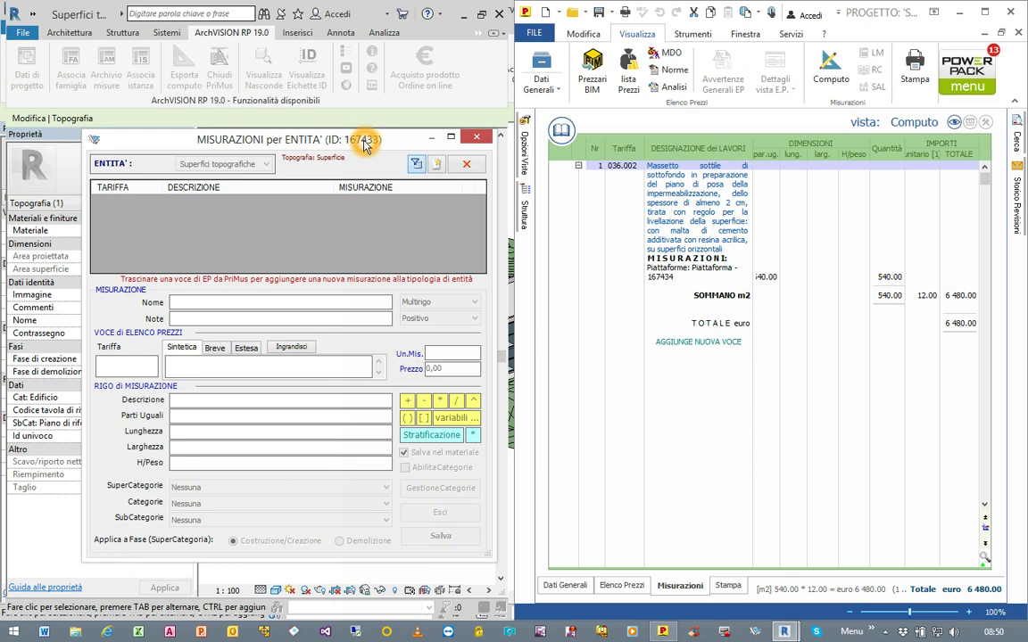
pyautogui.click(981, 39)
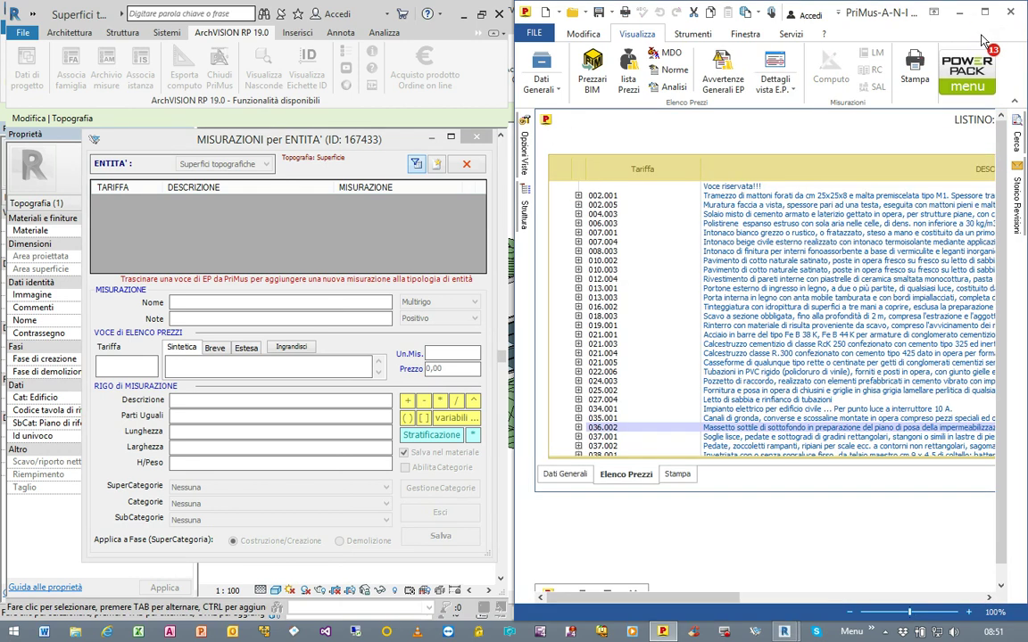
# Assign backfill price item 019.001 to the topography, describing it as family name - $Iden$
pyautogui.click(827, 127)
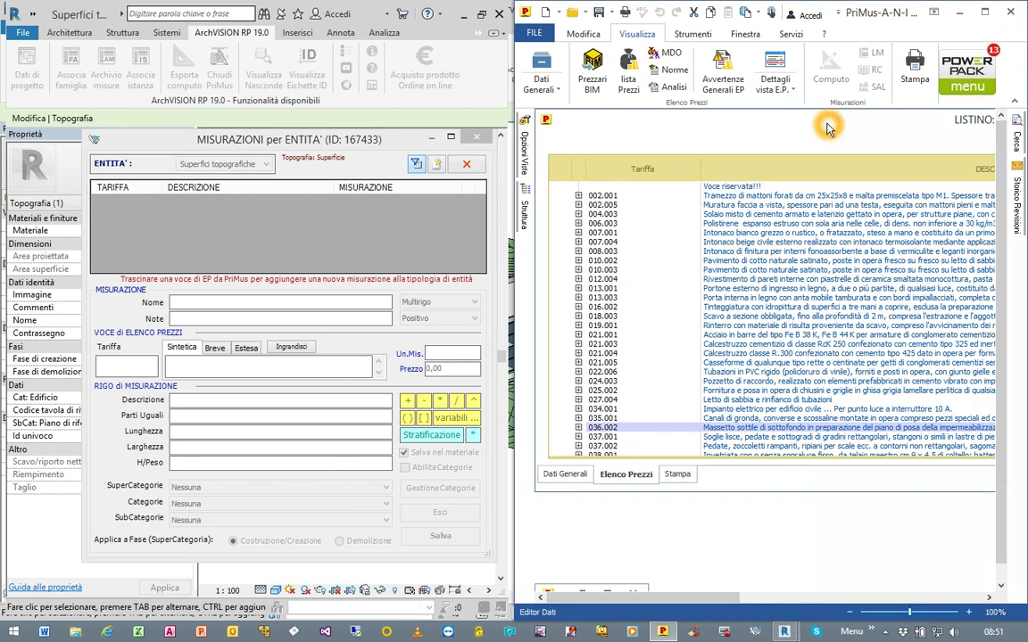
pyautogui.click(652, 326)
pyautogui.moveTo(652, 327); pyautogui.dragTo(467, 265)
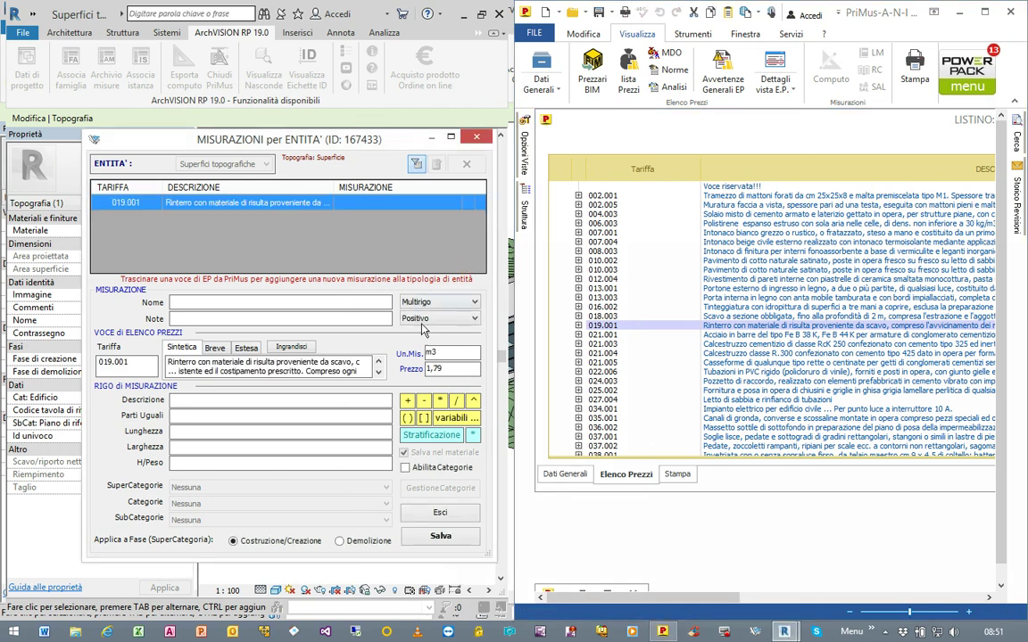
pyautogui.rightClick(184, 401)
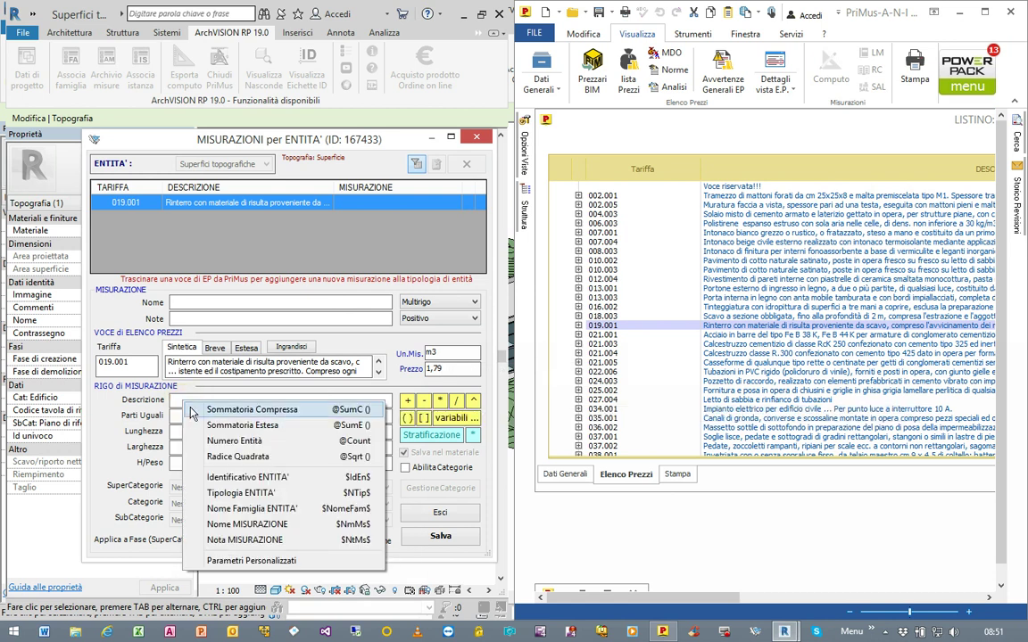
pyautogui.click(250, 508)
pyautogui.write('- $Iden$')
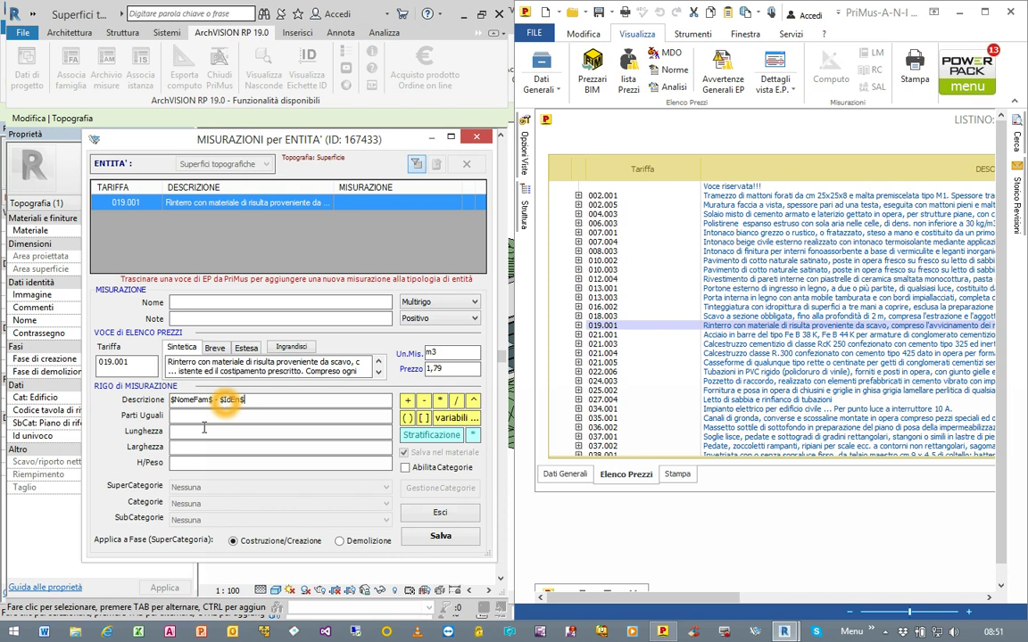
# Set the equal-parts quantity to the Scavo/riporto netto parameter, save and close the form
pyautogui.rightClick(179, 417)
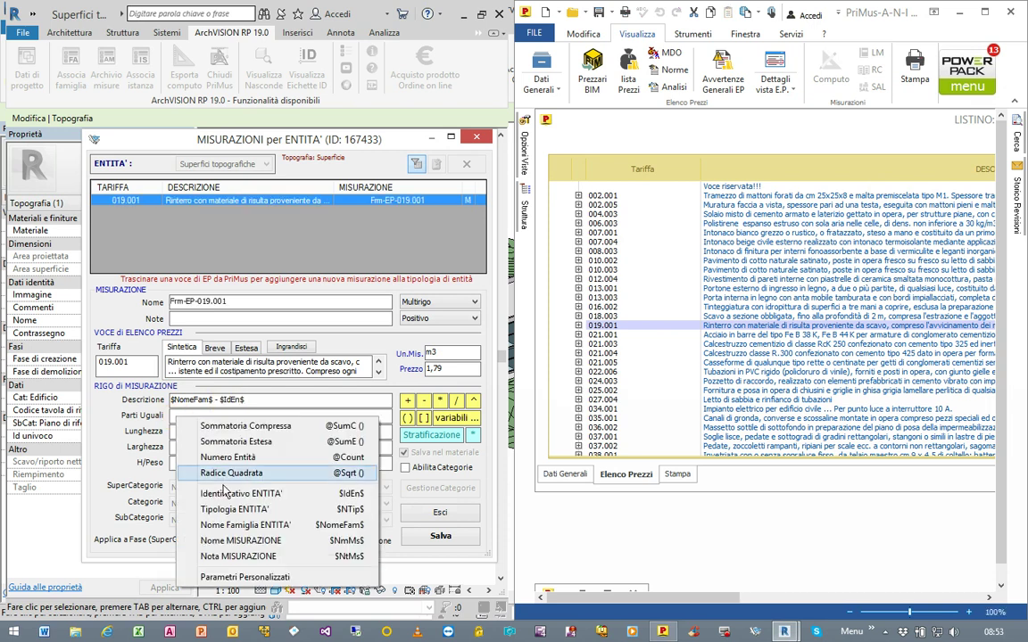
pyautogui.click(245, 577)
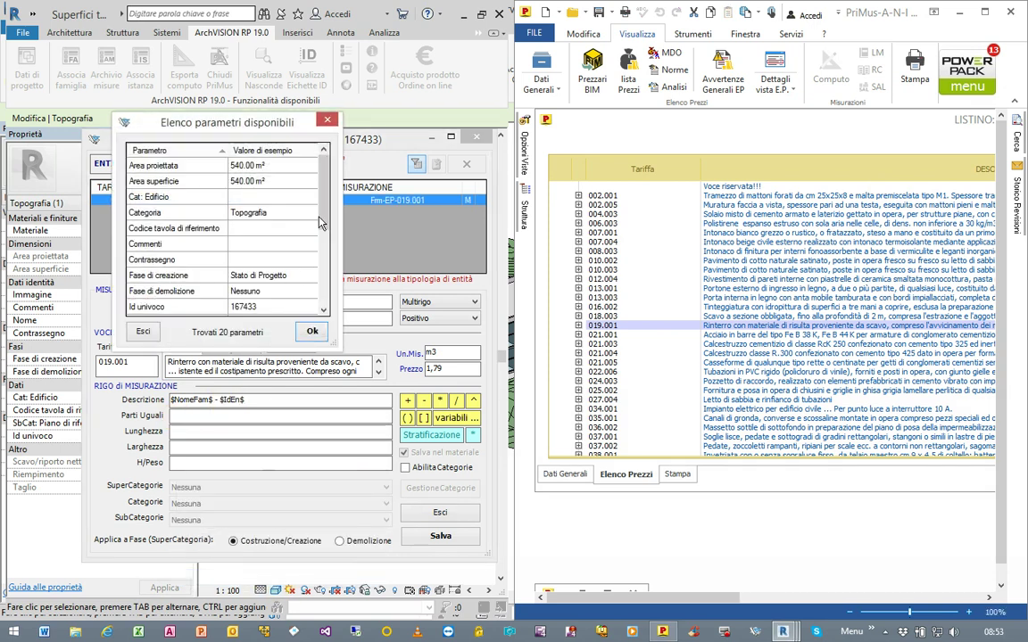
pyautogui.moveTo(320, 223); pyautogui.dragTo(325, 295)
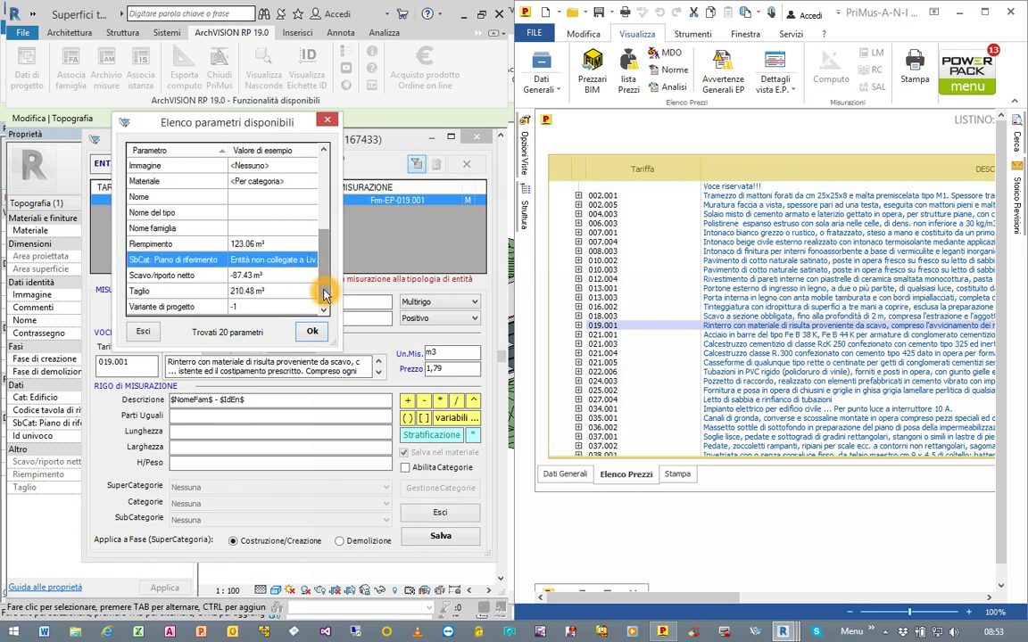
pyautogui.click(134, 275)
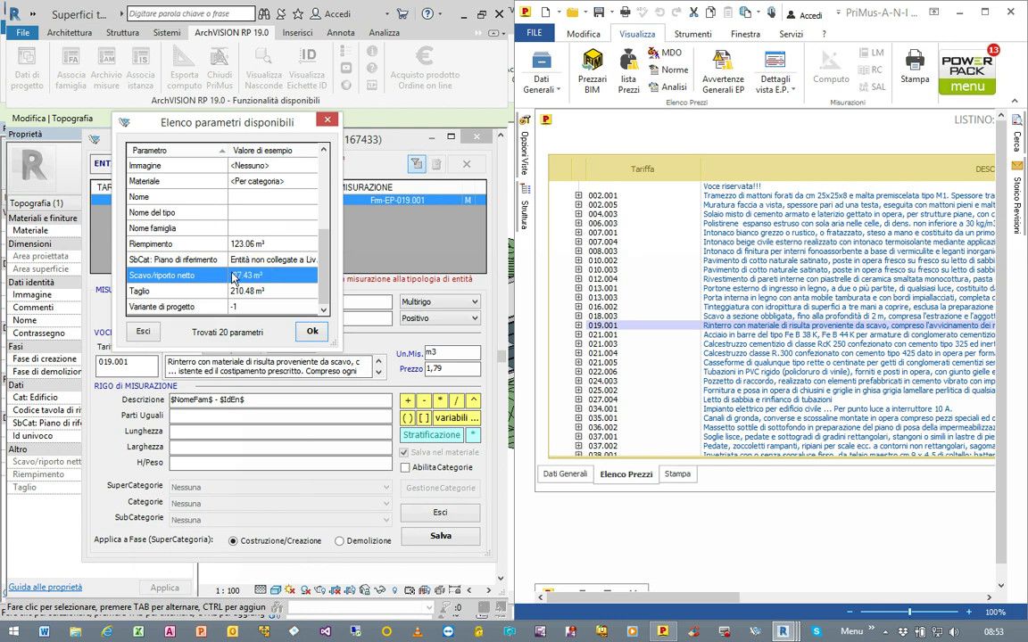
pyautogui.click(308, 330)
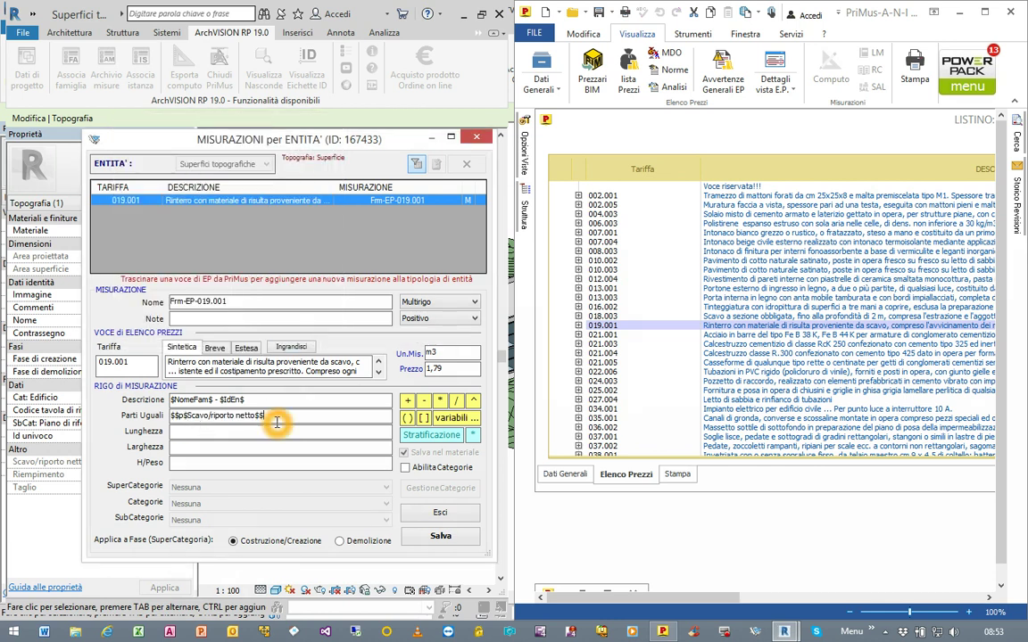
pyautogui.click(428, 538)
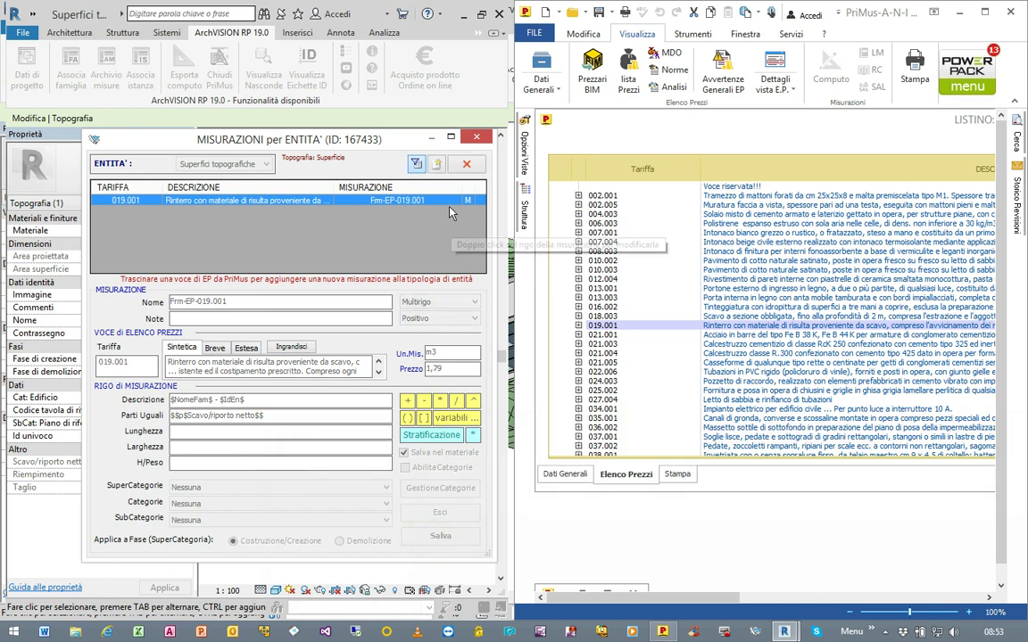
pyautogui.click(477, 137)
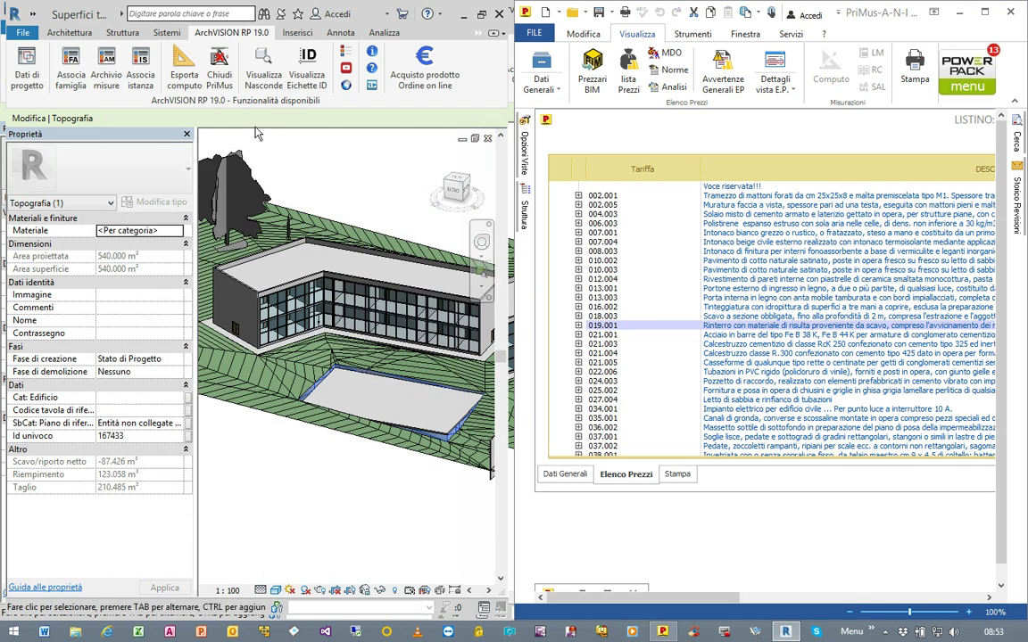
# Re-export with full replacement so Superfici topografiche.dcf lists 019.001 at -87.43 m³
pyautogui.click(188, 87)
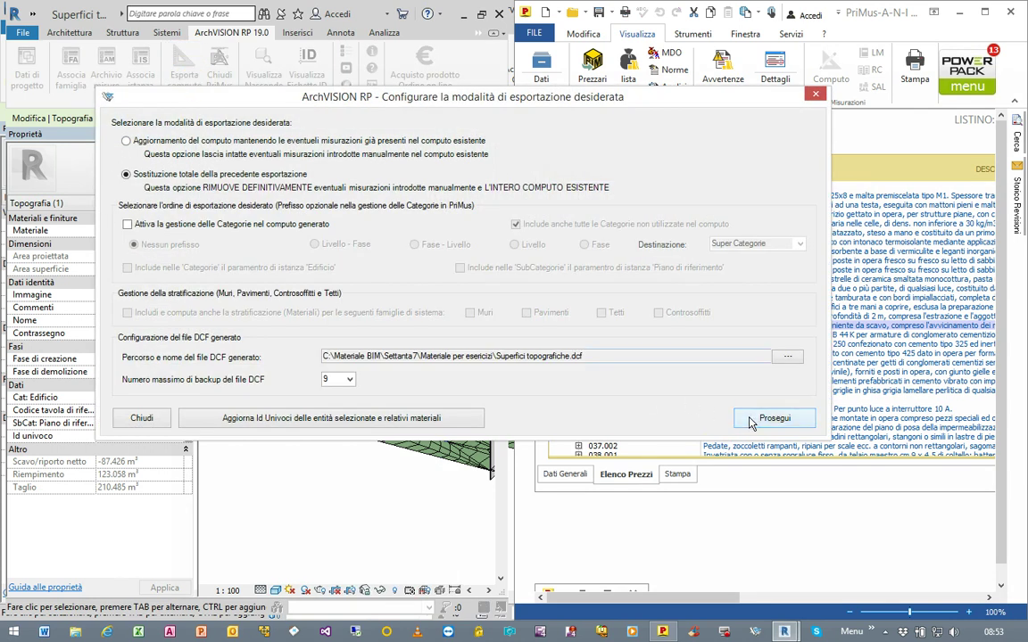
pyautogui.click(773, 418)
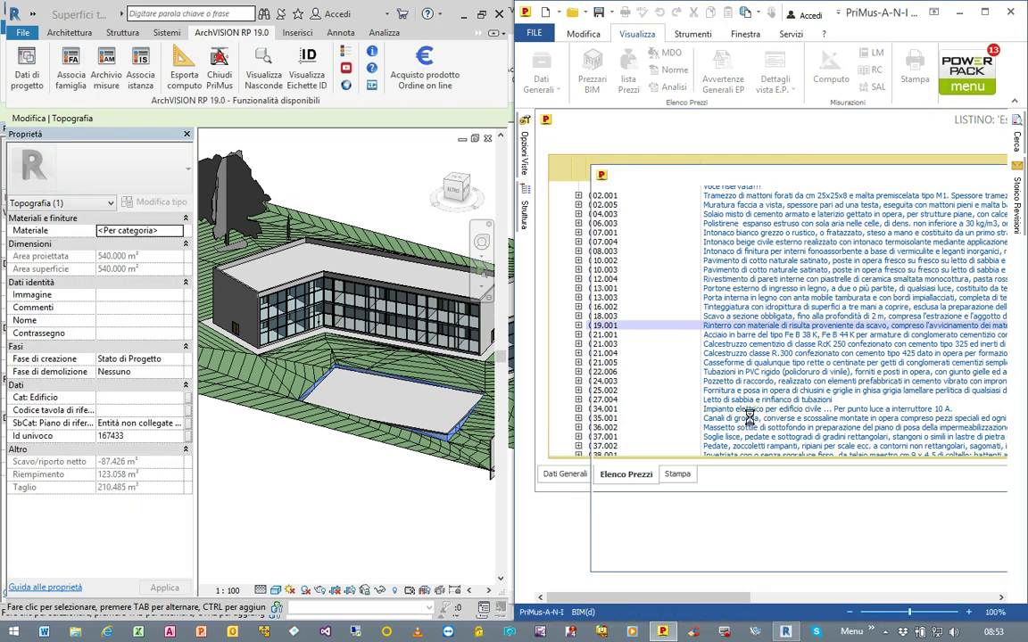
pyautogui.click(750, 417)
pyautogui.click(872, 331)
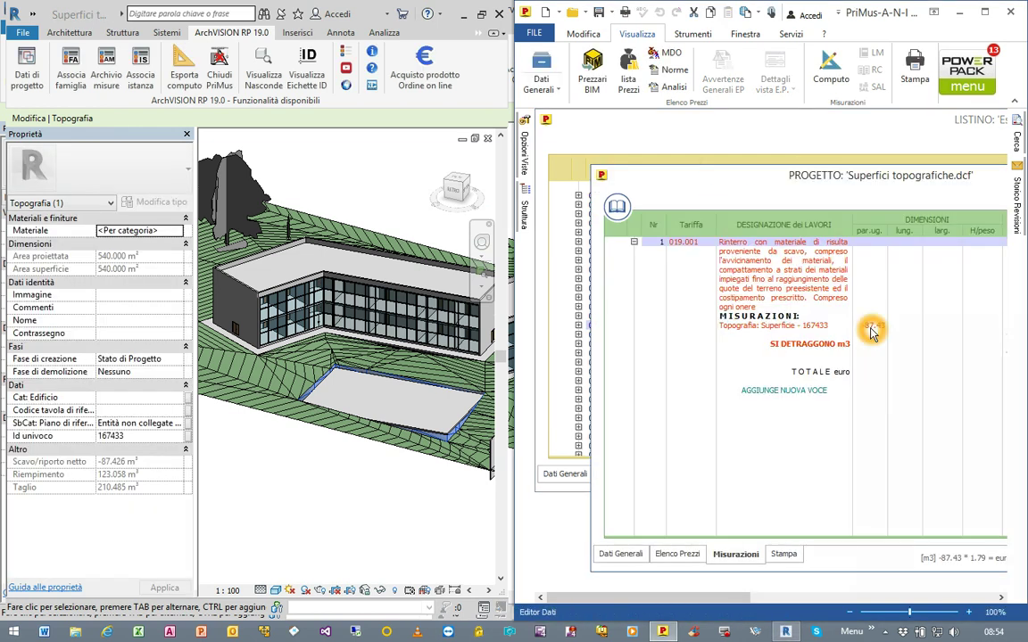
pyautogui.click(784, 292)
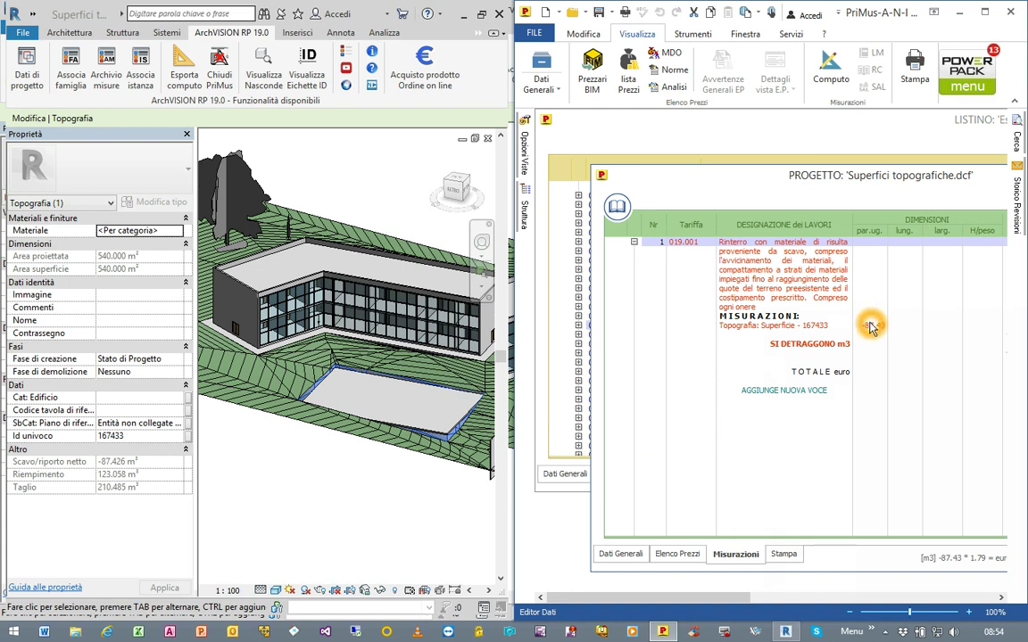
pyautogui.click(388, 262)
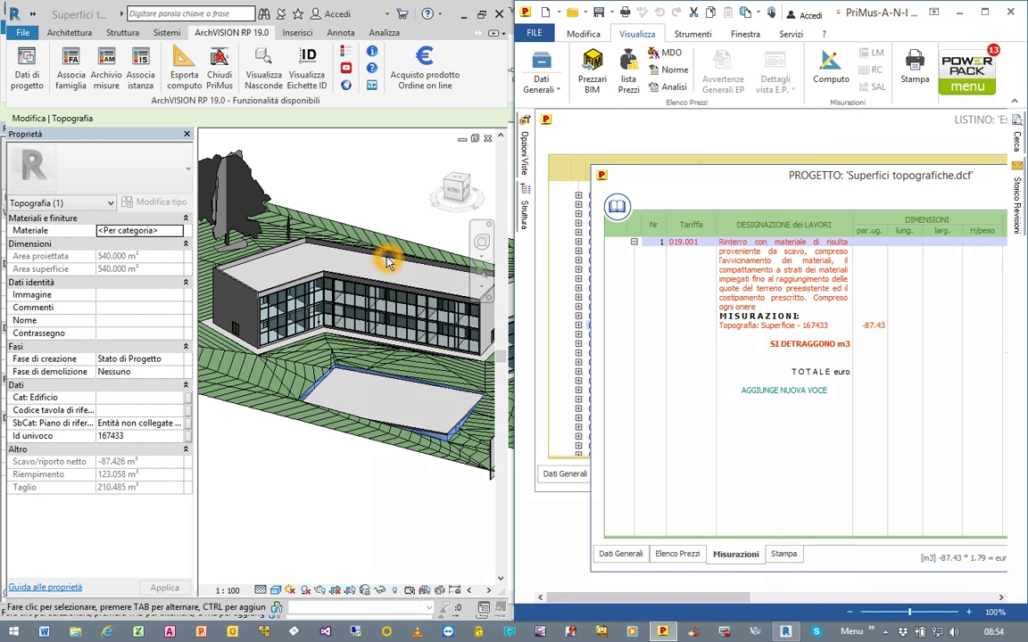
pyautogui.click(147, 77)
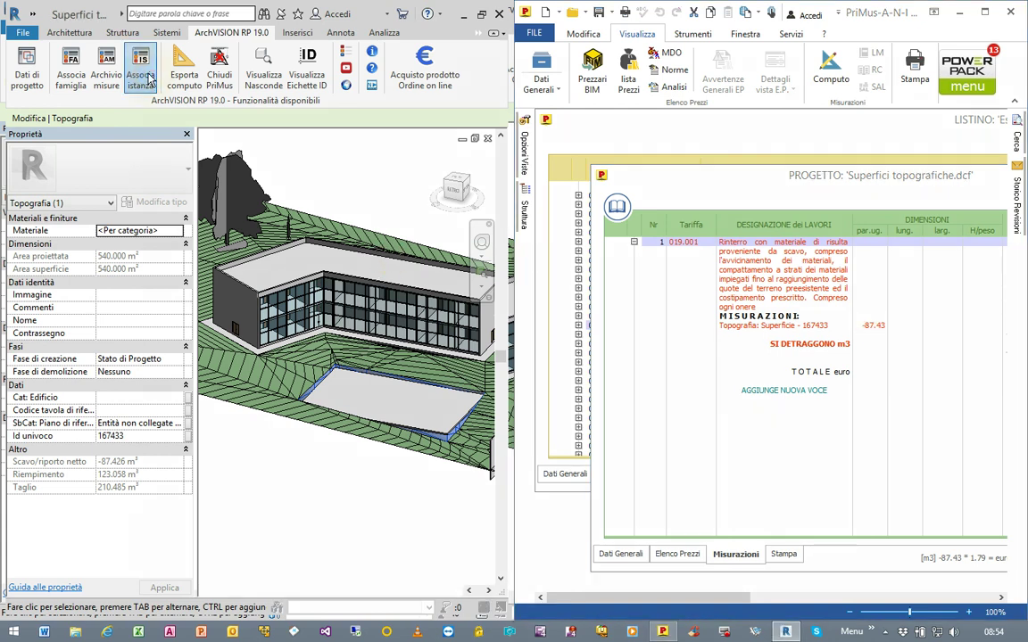
# Open the saved 019.001 measurement and set its Lunghezza to the Riempimento fill parameter
pyautogui.click(279, 133)
pyautogui.click(299, 203)
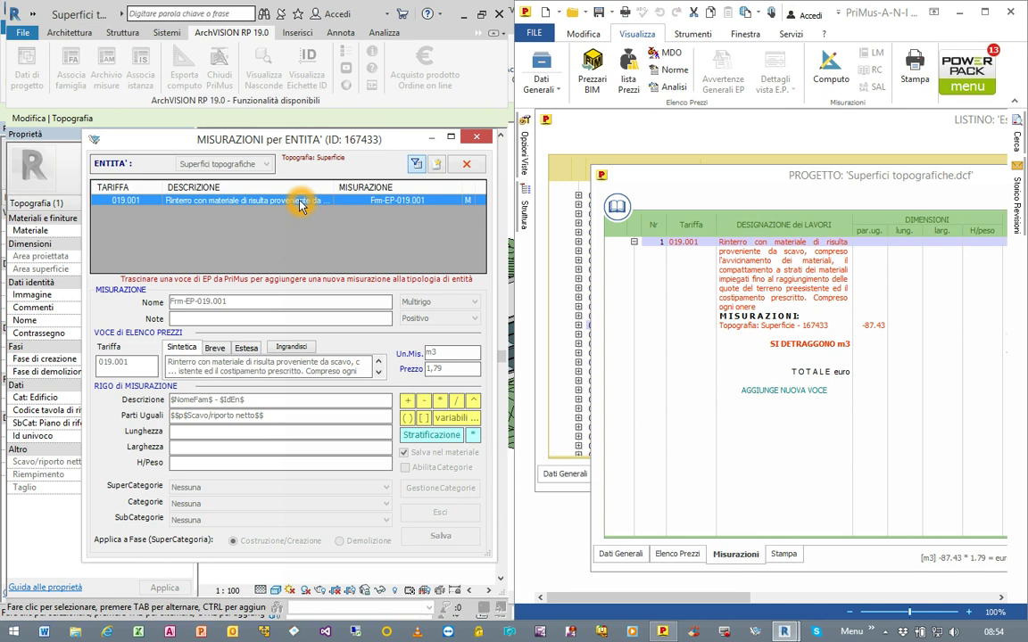
pyautogui.click(300, 204)
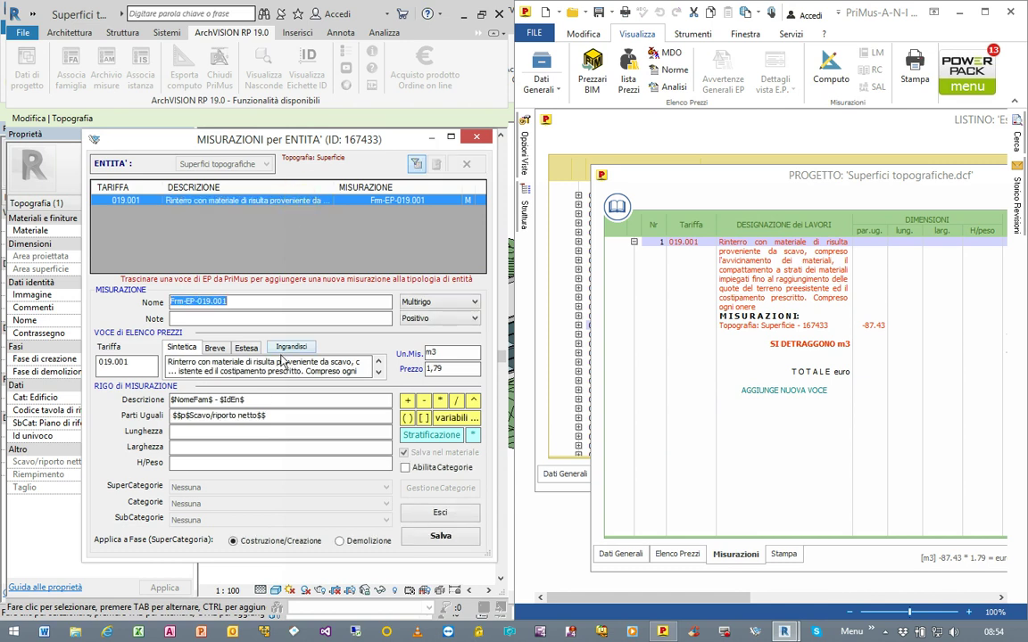
pyautogui.click(175, 432)
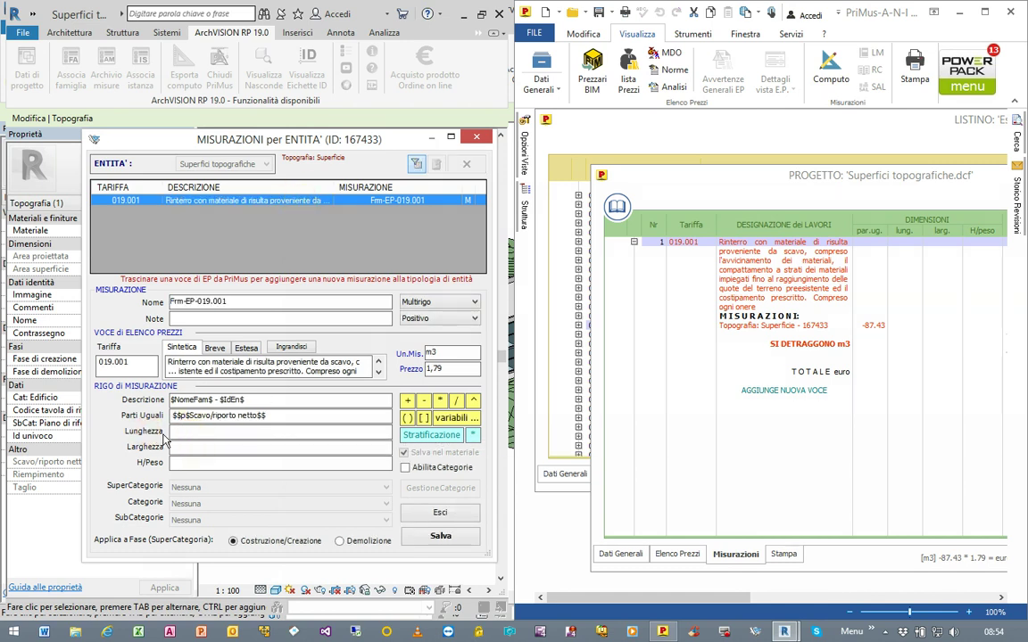
pyautogui.click(406, 421)
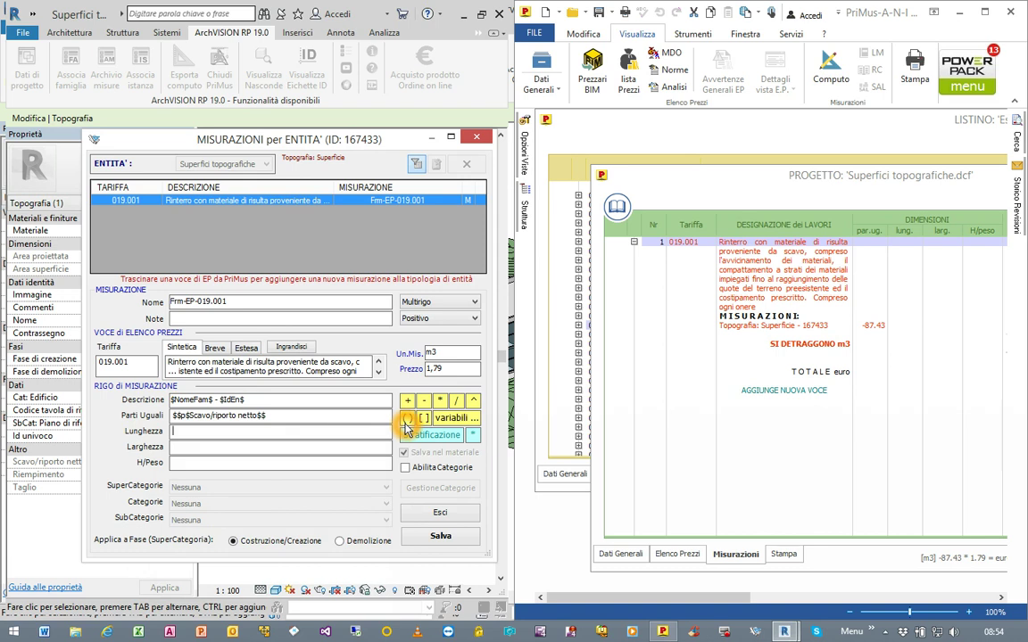
pyautogui.click(454, 417)
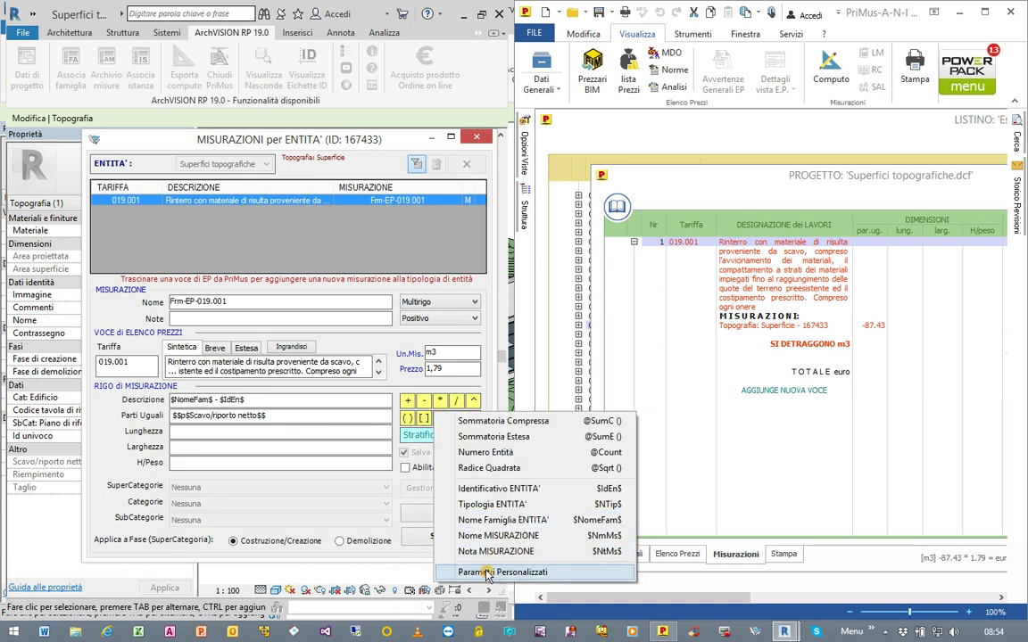
pyautogui.click(487, 572)
pyautogui.scroll(-2, 347, 267)
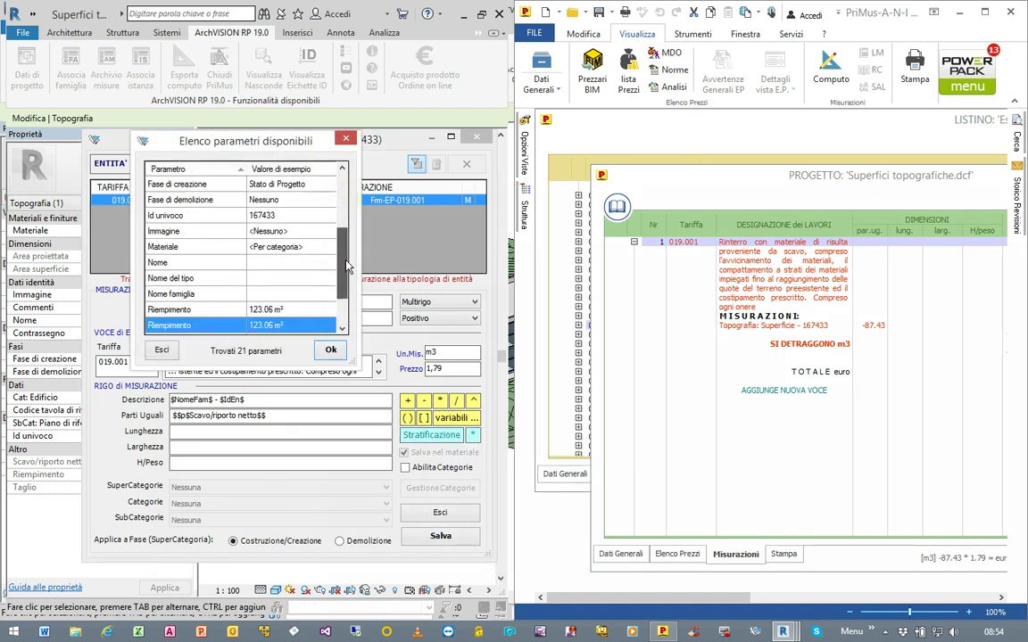
pyautogui.moveTo(346, 267); pyautogui.dragTo(345, 303)
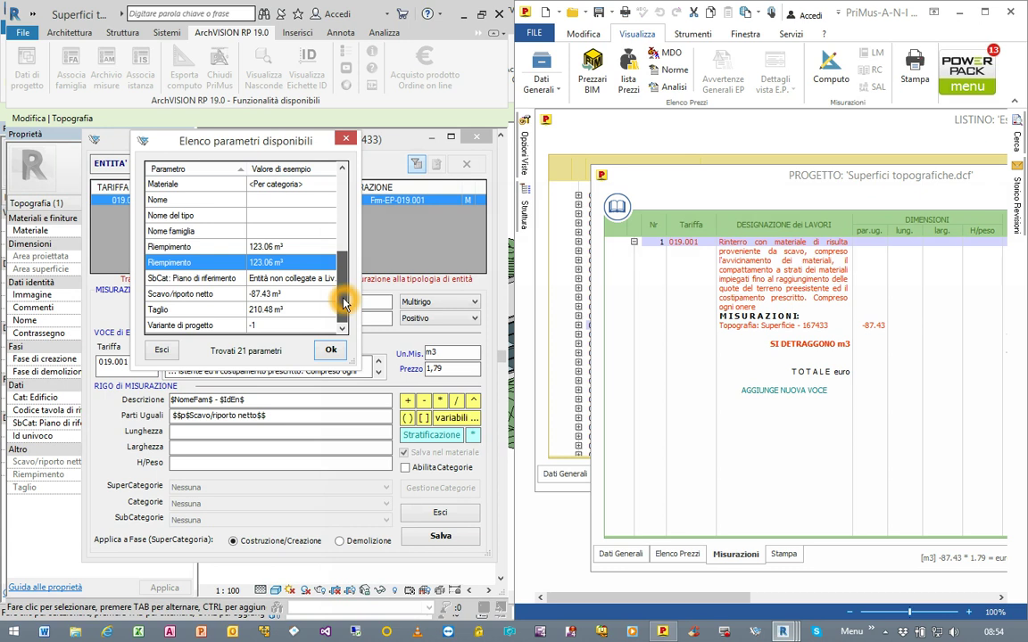
pyautogui.click(172, 252)
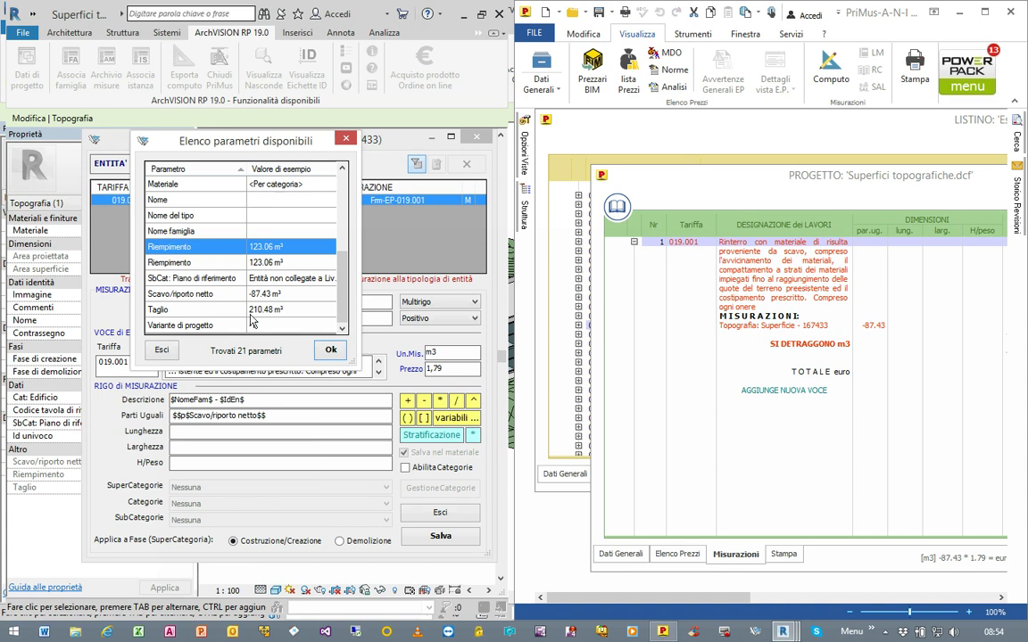
pyautogui.click(329, 349)
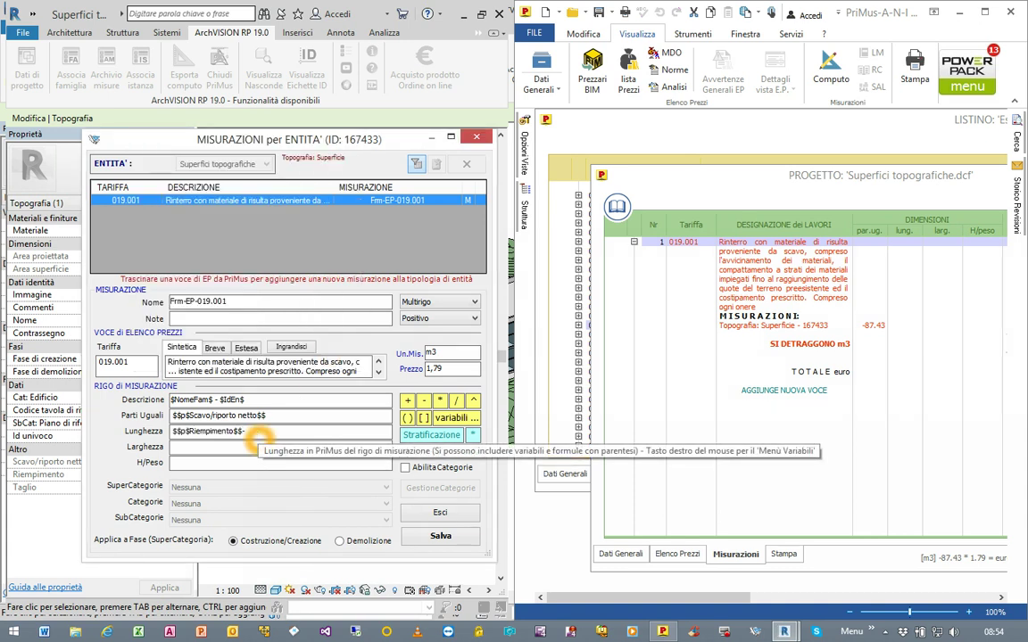
# Subtract the Taglio cut parameter in the Lunghezza formula and save the measurement
pyautogui.click(457, 418)
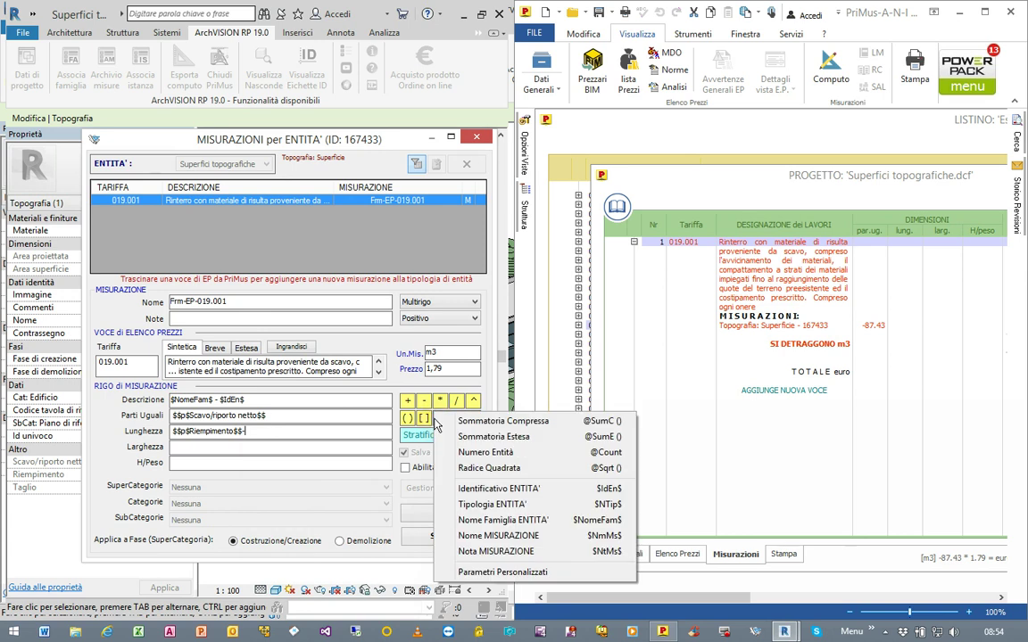
pyautogui.click(502, 572)
pyautogui.click(361, 326)
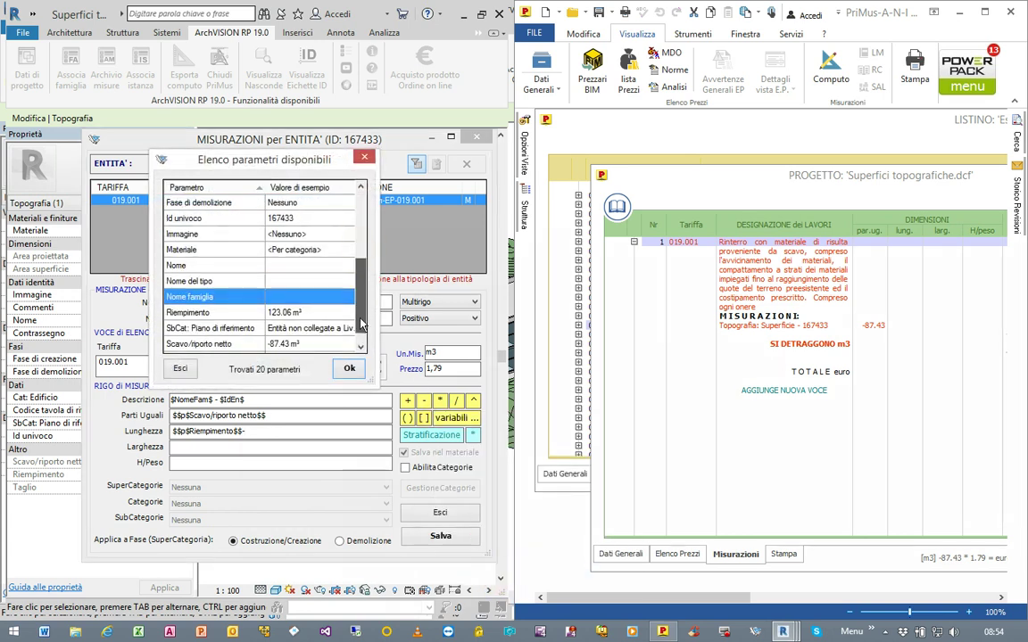
pyautogui.moveTo(361, 326); pyautogui.dragTo(356, 338)
pyautogui.click(212, 330)
pyautogui.click(214, 337)
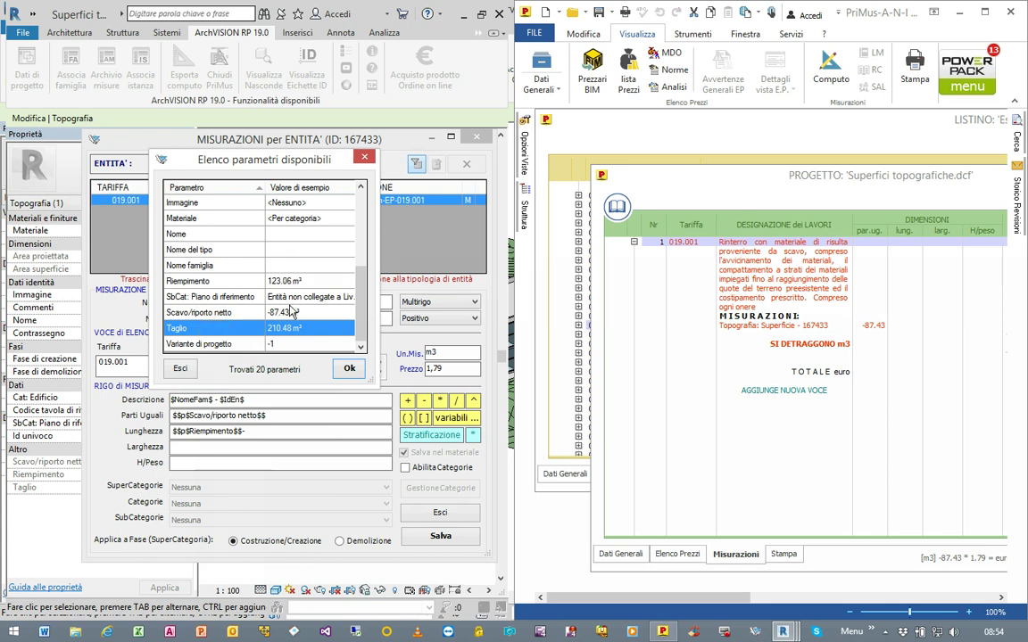
pyautogui.click(349, 368)
pyautogui.click(429, 542)
# Close the measurement settings and re-export the computation to PriMus
pyautogui.click(431, 137)
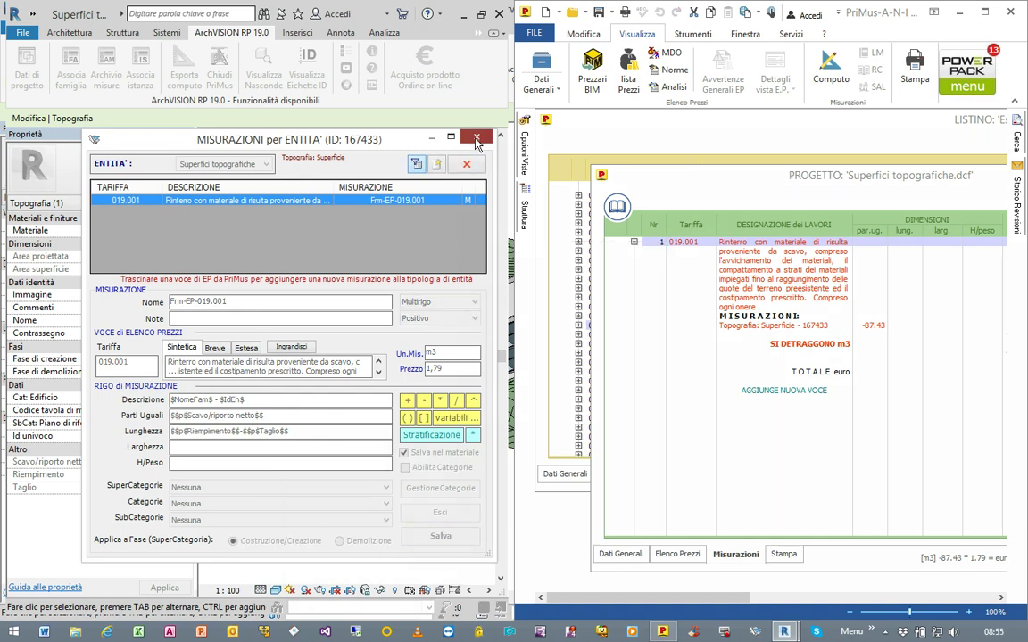
pyautogui.click(179, 69)
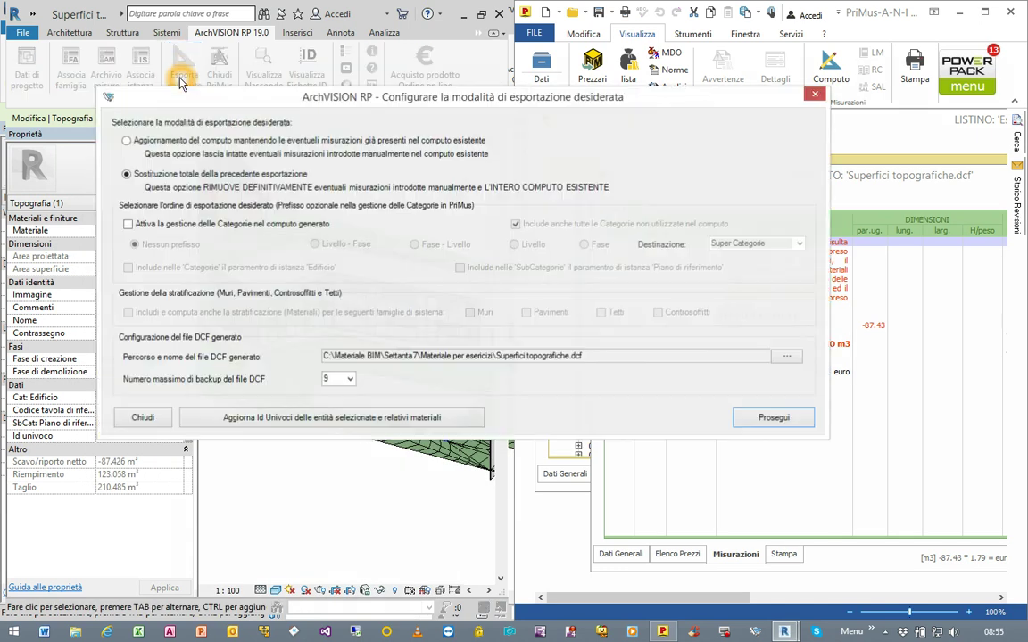
pyautogui.click(744, 420)
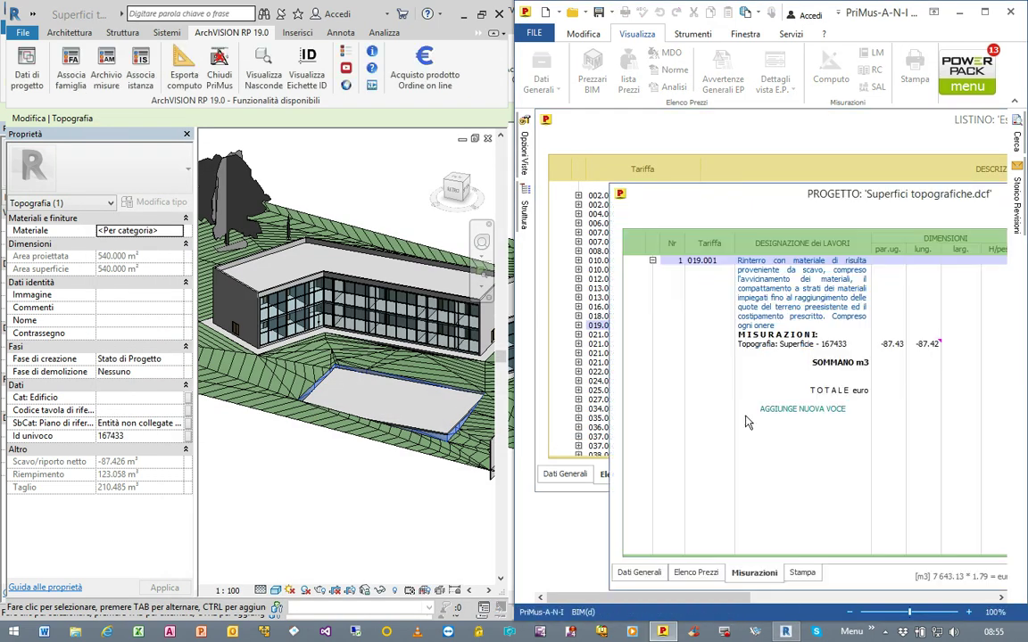
# Inspect the 019.001 item's -87.42 length formula, 123.06-210.48, beside the -87.43 quantity
pyautogui.click(892, 345)
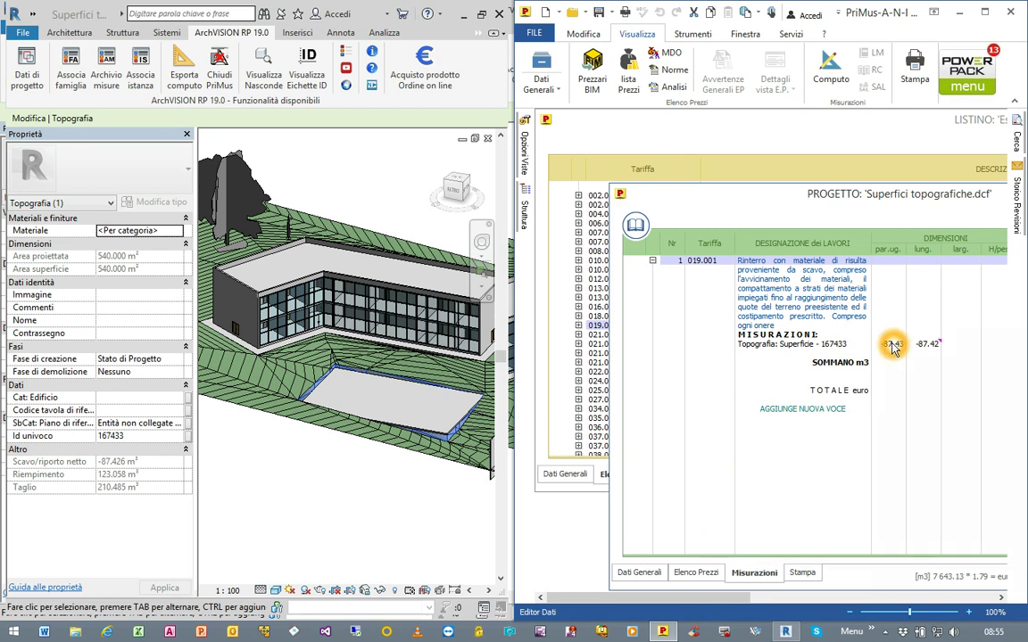
pyautogui.click(927, 347)
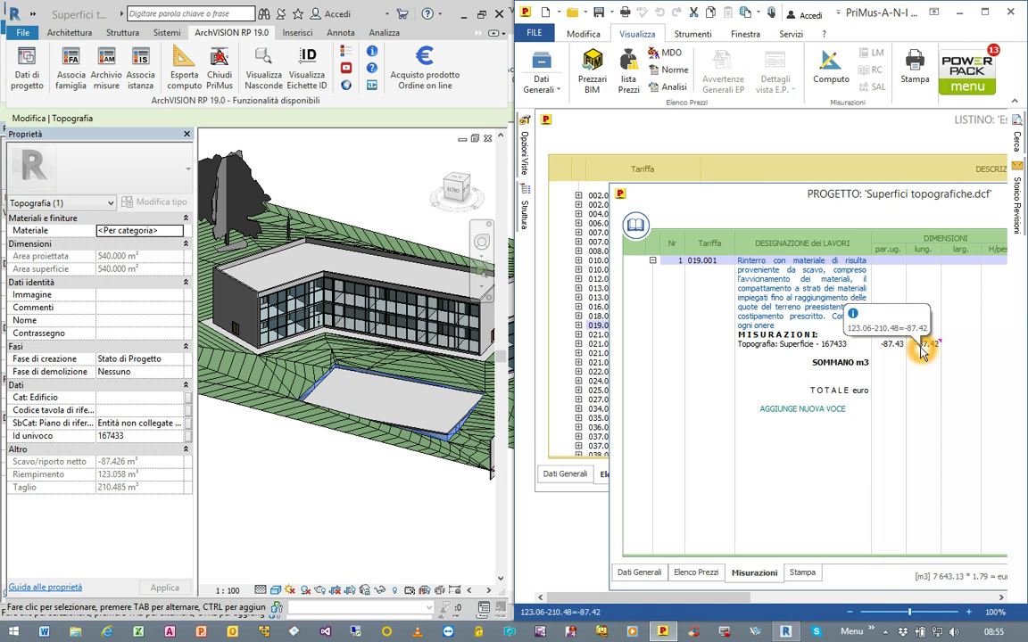
pyautogui.click(878, 527)
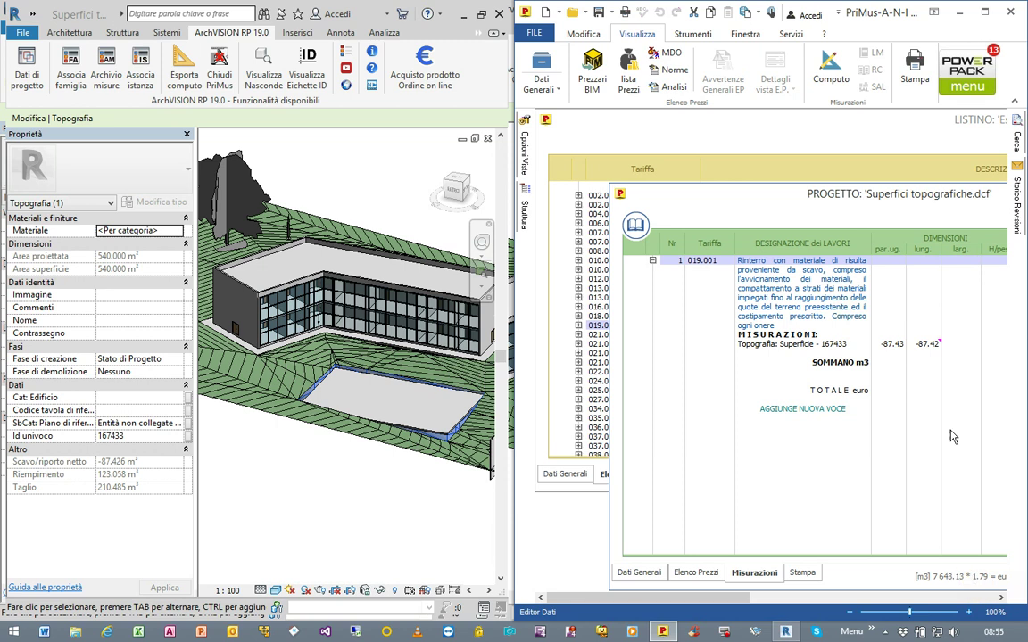
pyautogui.click(908, 357)
pyautogui.click(913, 359)
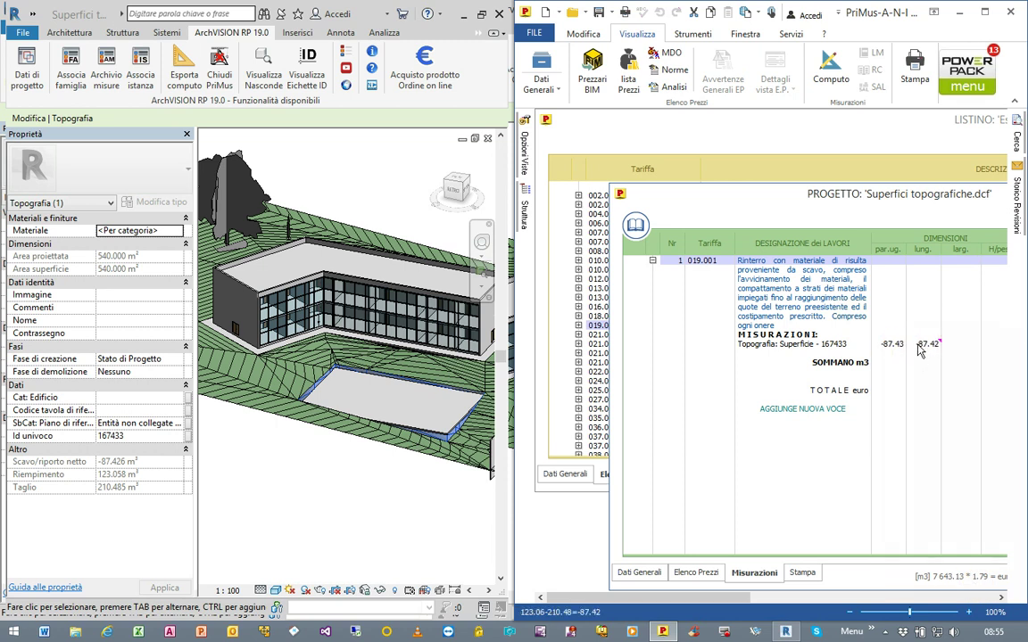
pyautogui.click(818, 306)
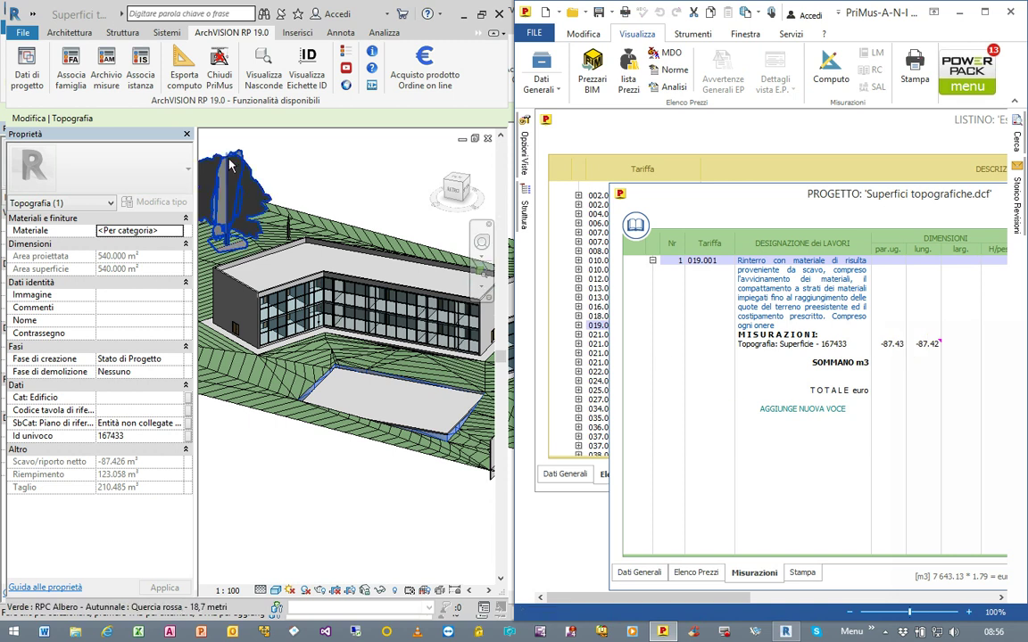
# Clear the 019.001 measurement's Lunghezza formula, save it, and re-export to PriMus
pyautogui.click(143, 79)
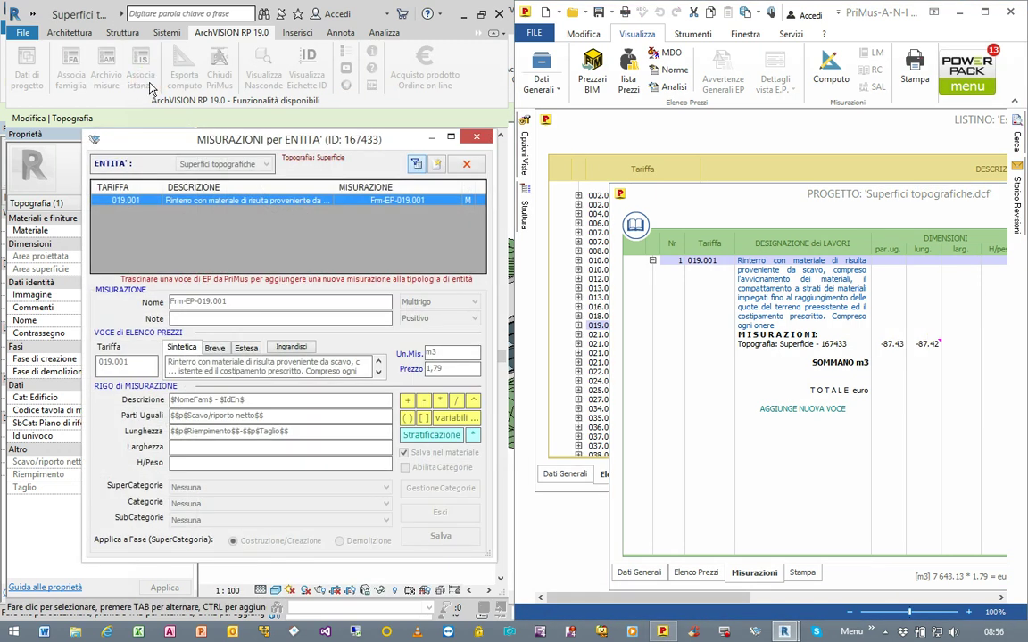
pyautogui.click(234, 204)
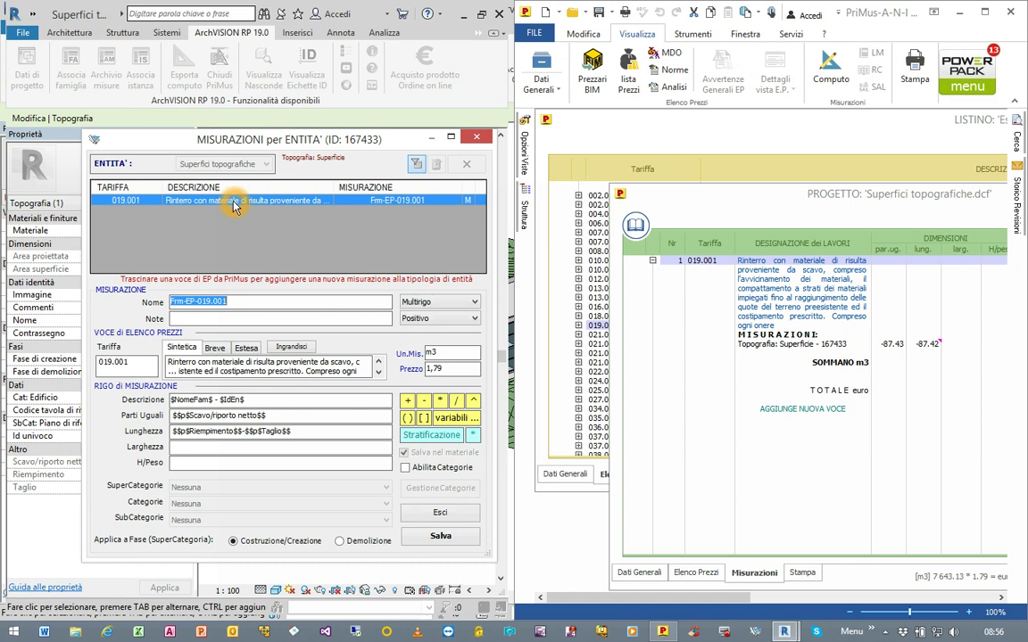
pyautogui.click(298, 432)
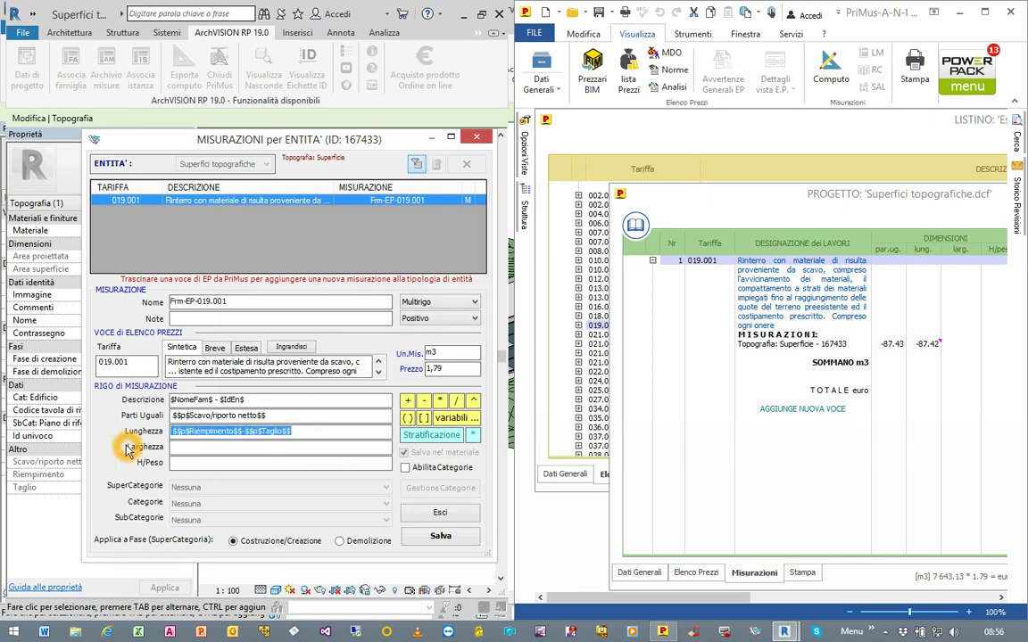
pyautogui.press('Delete')
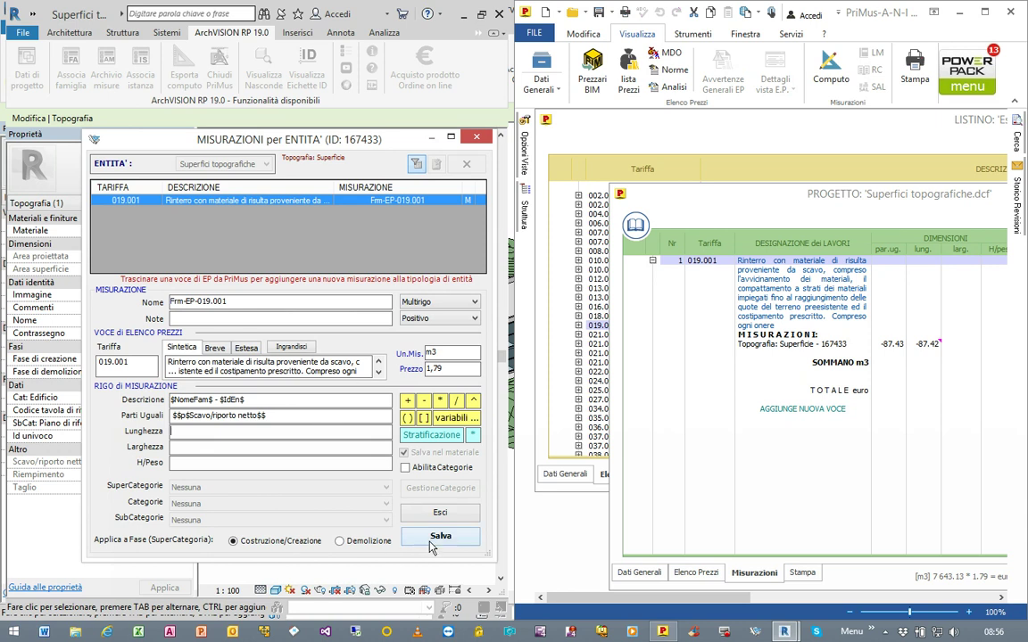
pyautogui.click(439, 535)
pyautogui.click(478, 137)
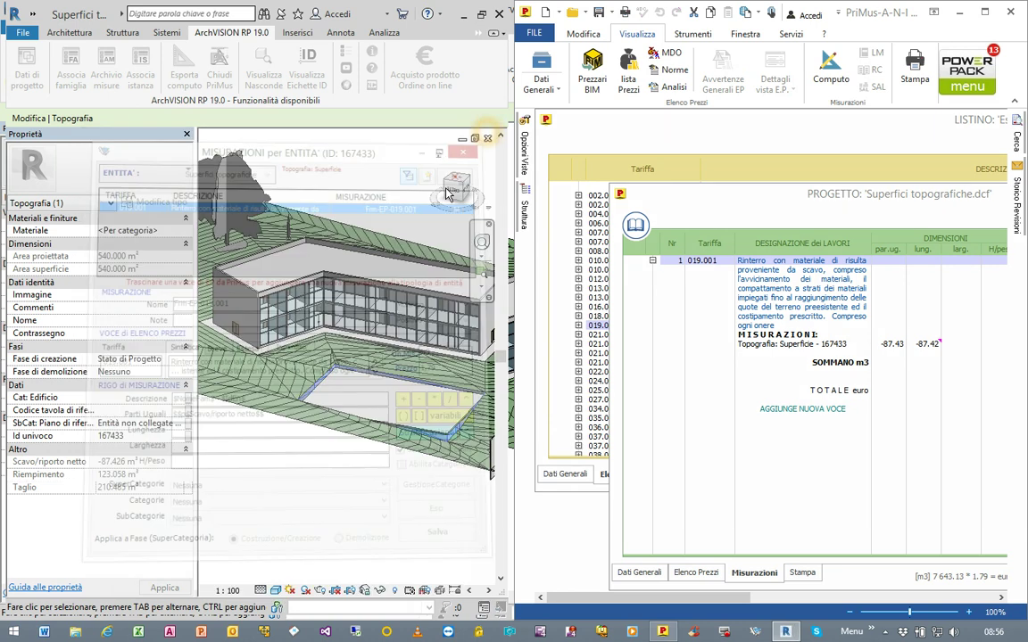
pyautogui.click(184, 80)
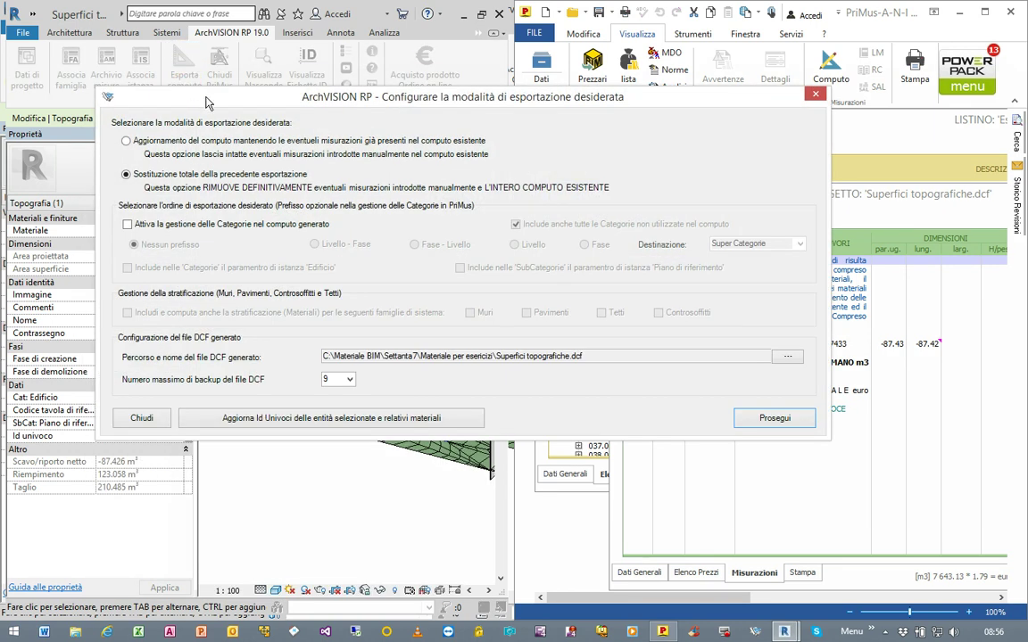
pyautogui.click(751, 420)
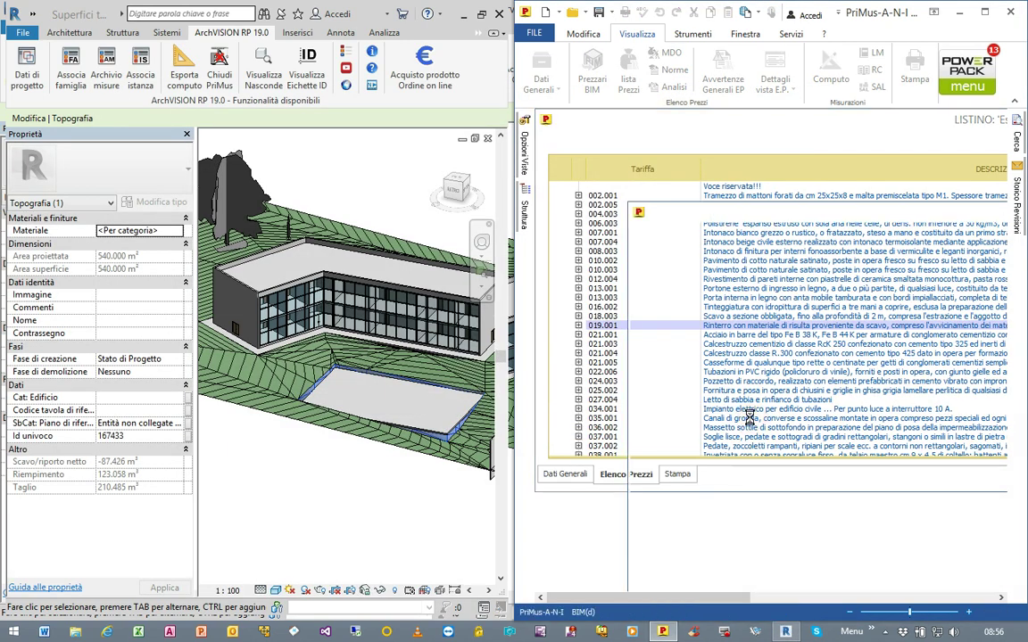
# Select the topography and the Piattaforma building pad together and export both to PriMus
pyautogui.click(900, 363)
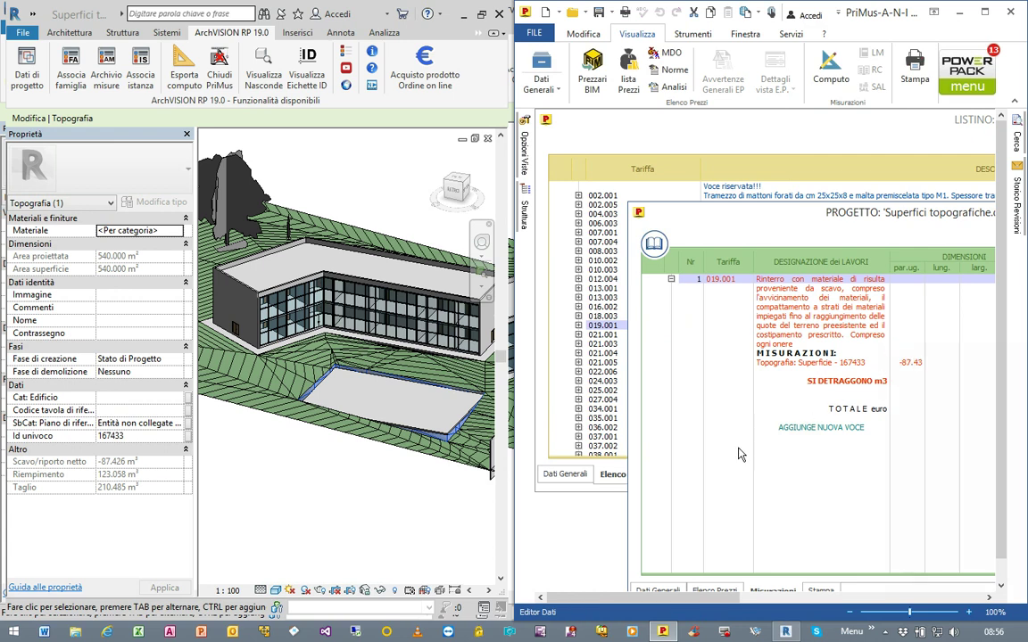
pyautogui.click(368, 451)
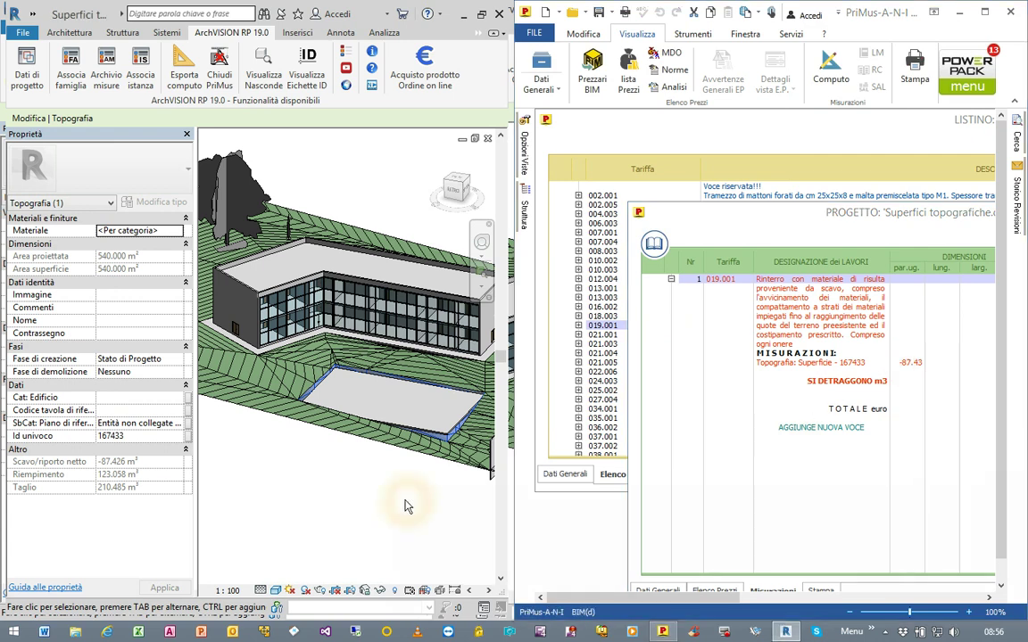
pyautogui.click(386, 411)
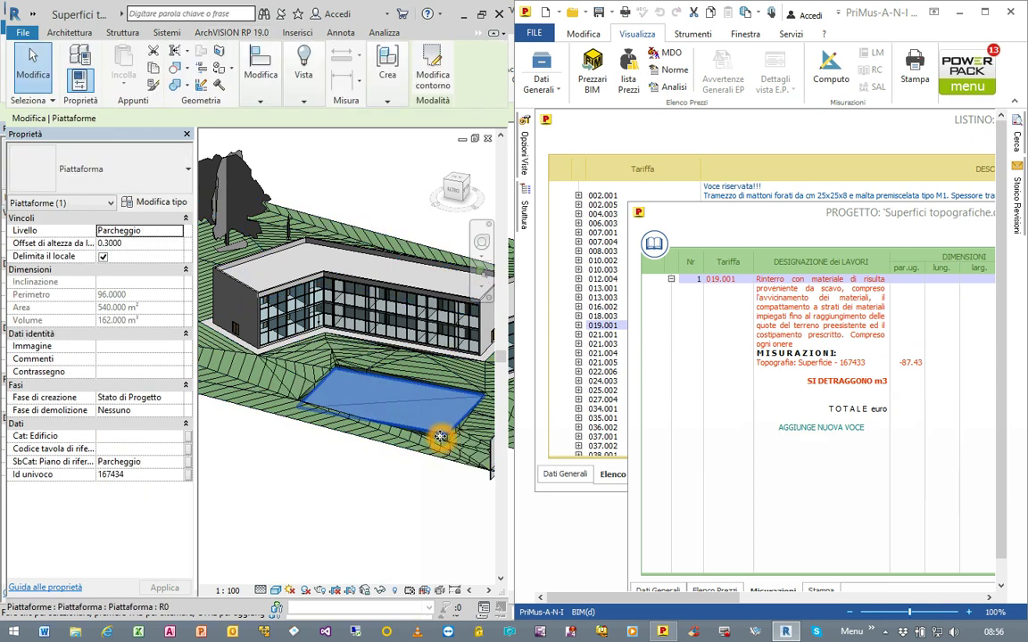
pyautogui.keyDown('ctrl'); pyautogui.click(440, 435); pyautogui.keyUp('ctrl')
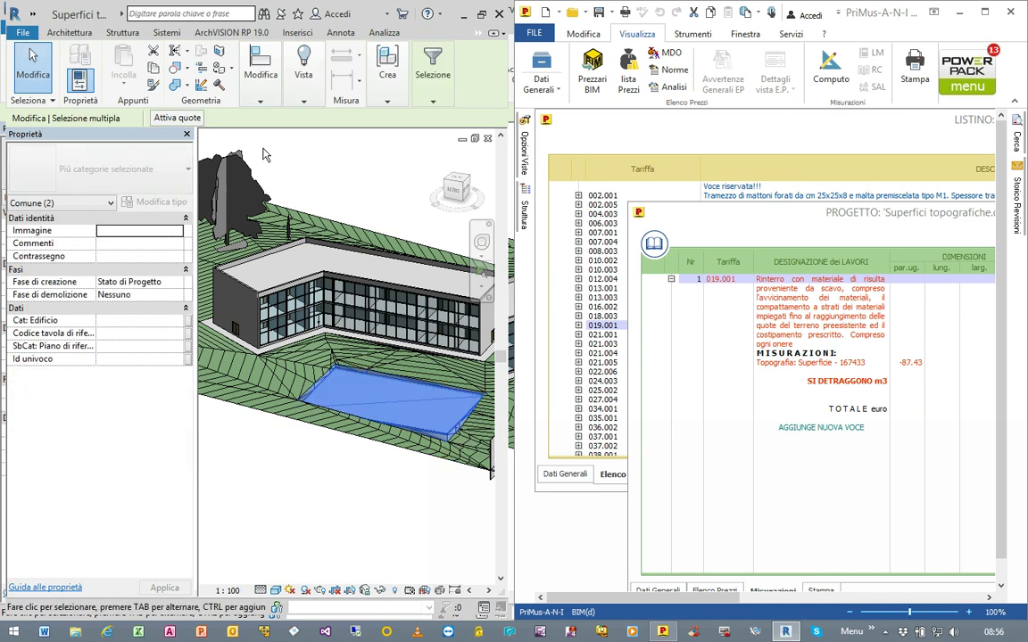
pyautogui.click(225, 34)
pyautogui.click(184, 65)
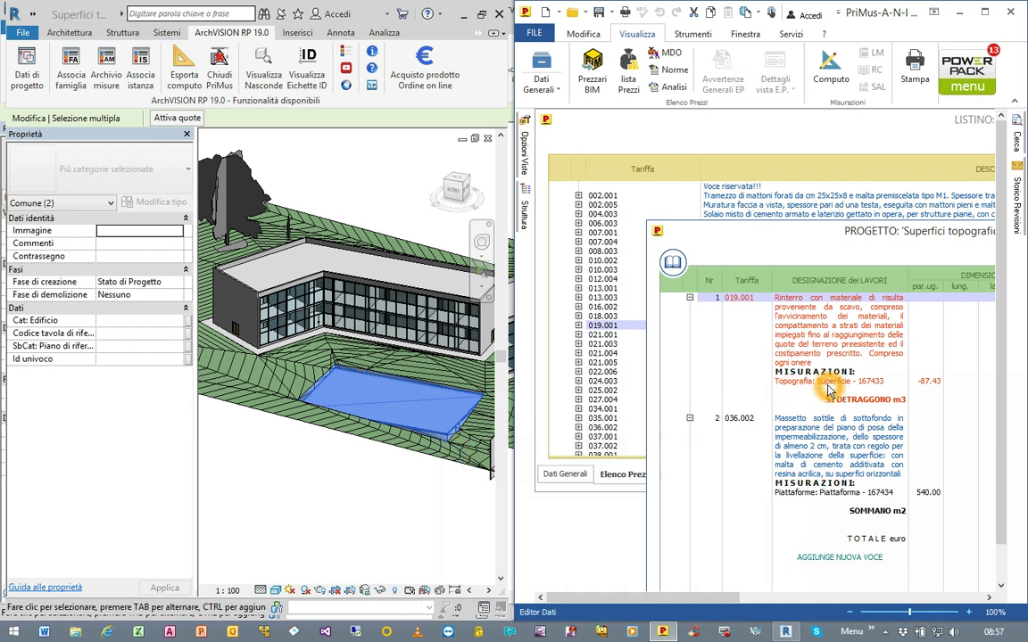
# Review the 019.001 backfill at -87.43 m³ and the 036.002 pad screed at 540.00 m²
pyautogui.click(922, 391)
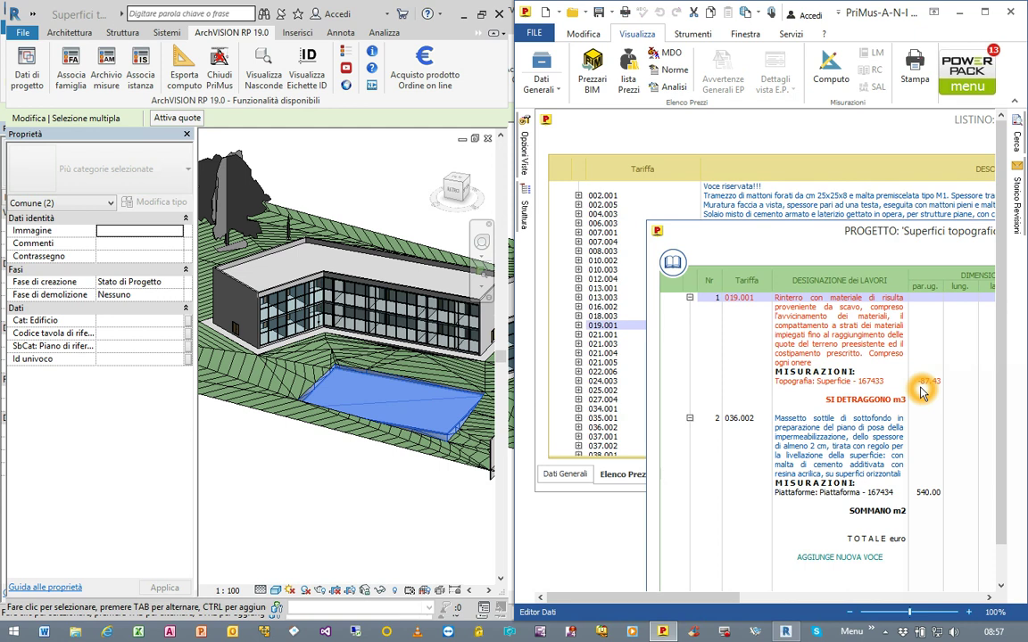
pyautogui.click(876, 498)
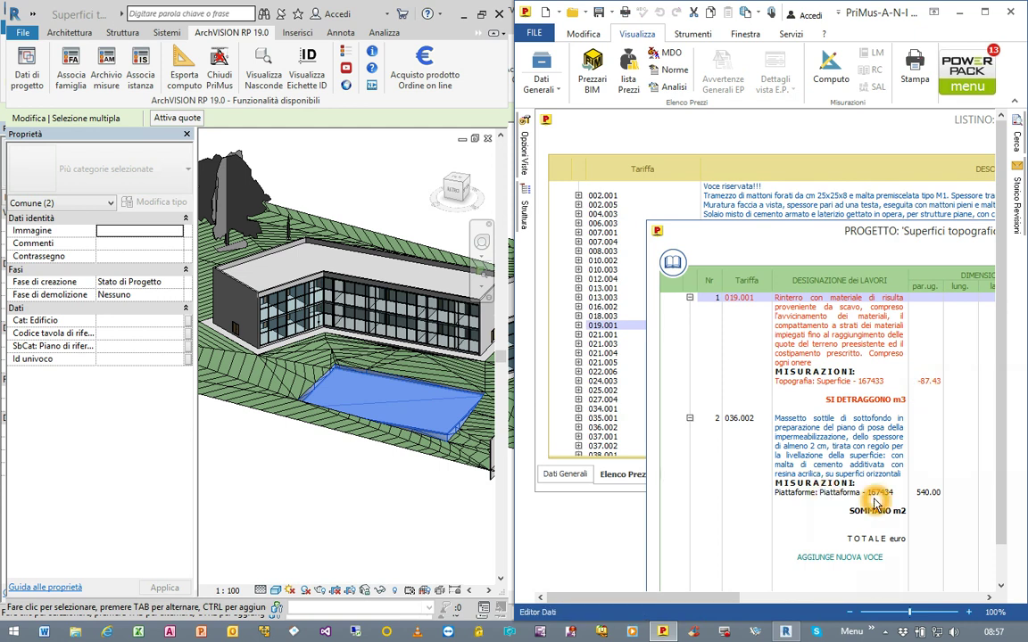
pyautogui.click(934, 496)
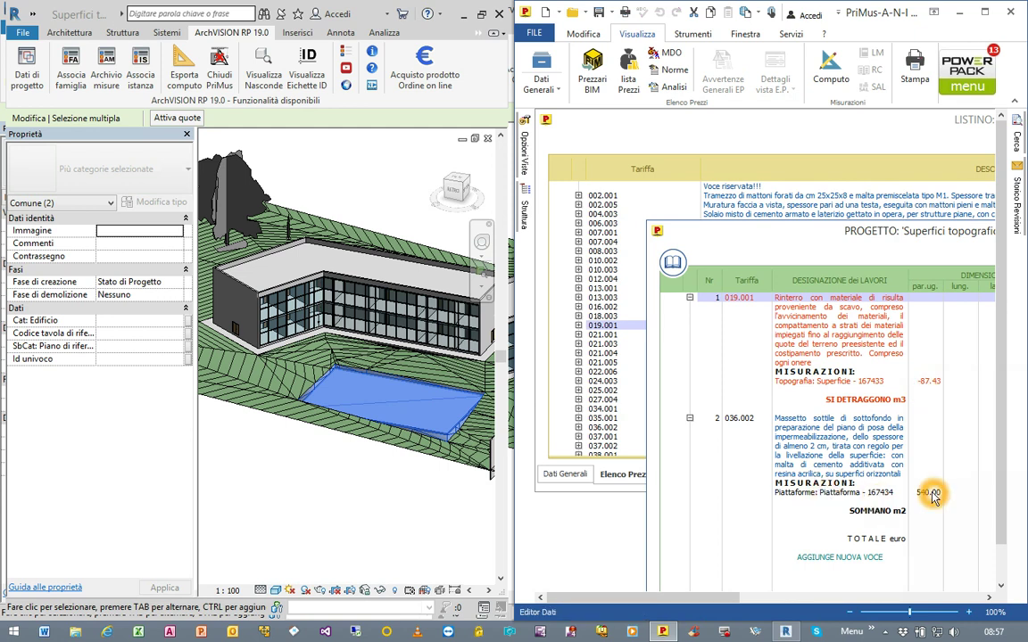